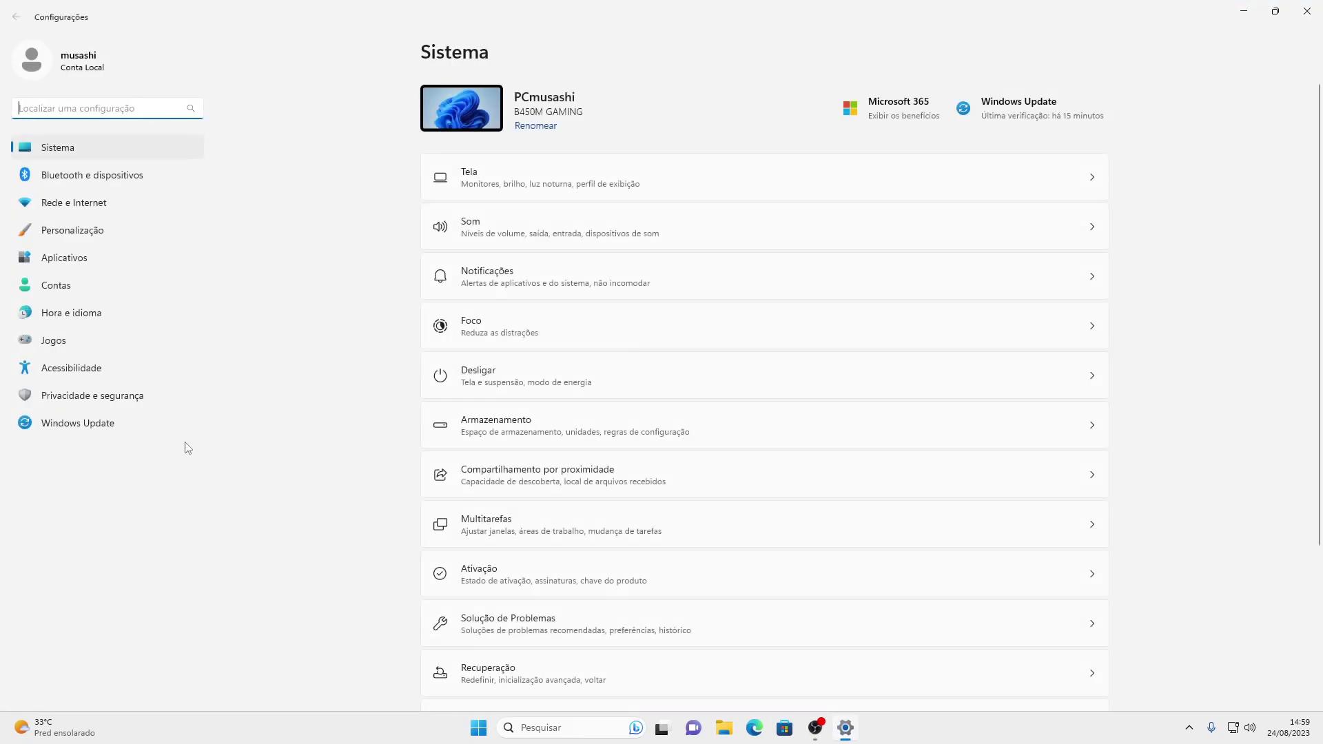
Step: Review the Windows Update page, its Opções avançadas and the Otimização de Entrega settings, and close Settings
{"action": "left_click", "coordinate": [113, 427]}
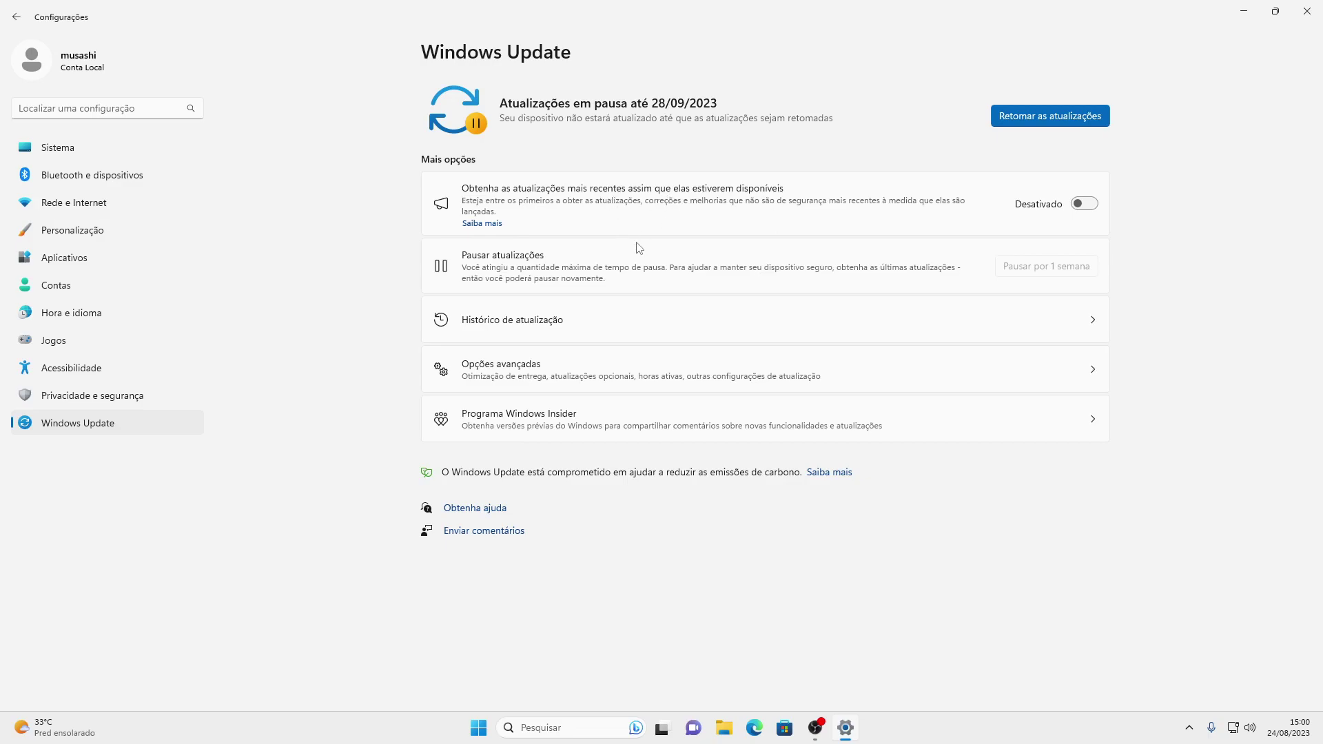
{"action": "left_click", "coordinate": [681, 363]}
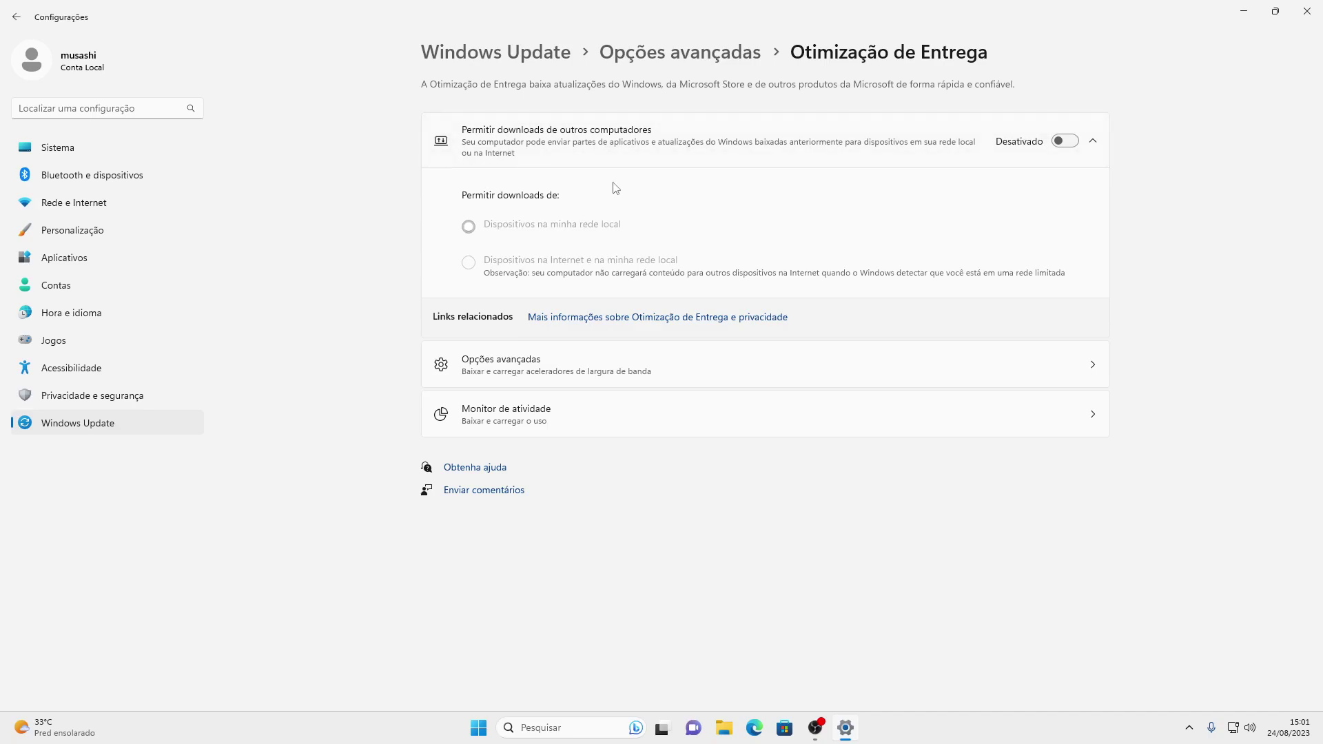
{"action": "key", "text": "alt+F4"}
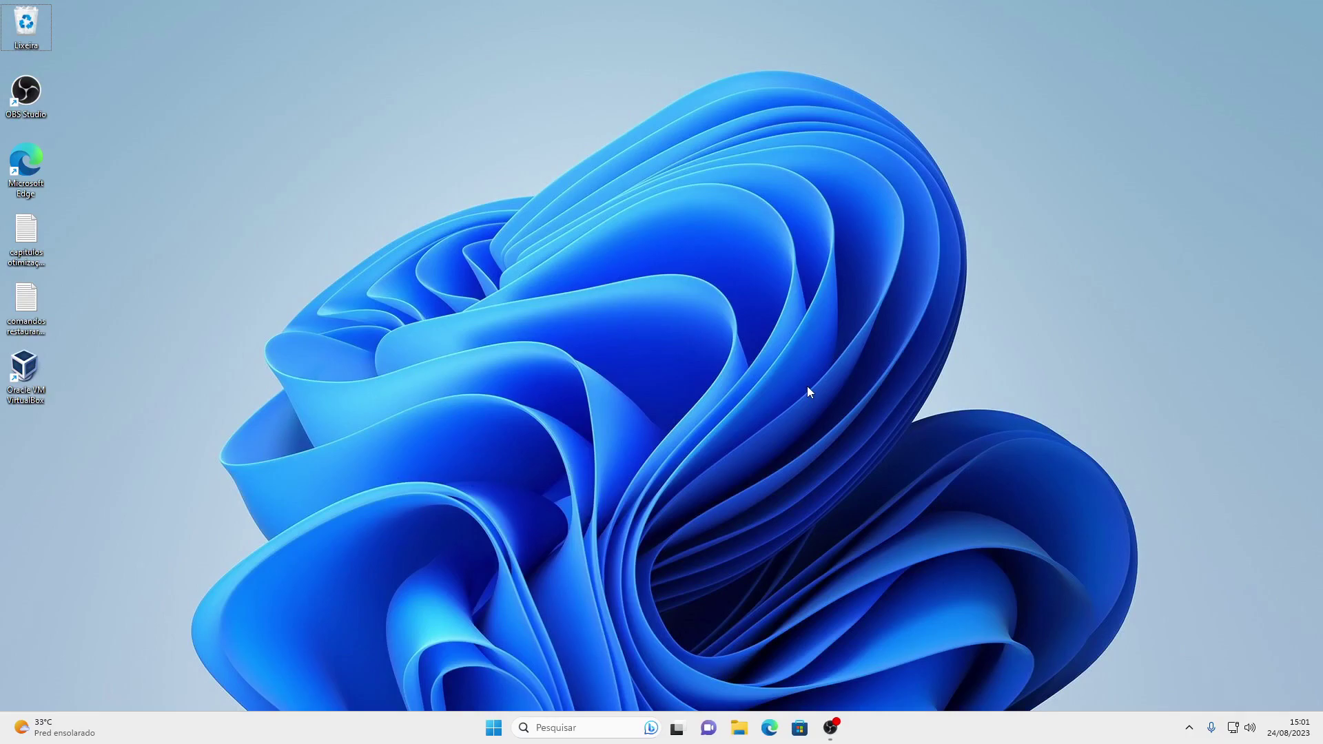
Step: Open the Local Group Policy Editor at Configuração do Computador > Modelos Administrativos > Componentes do Windows > Windows Update > Gerenciar a experiência do usuário final
{"action": "left_click", "coordinate": [498, 729]}
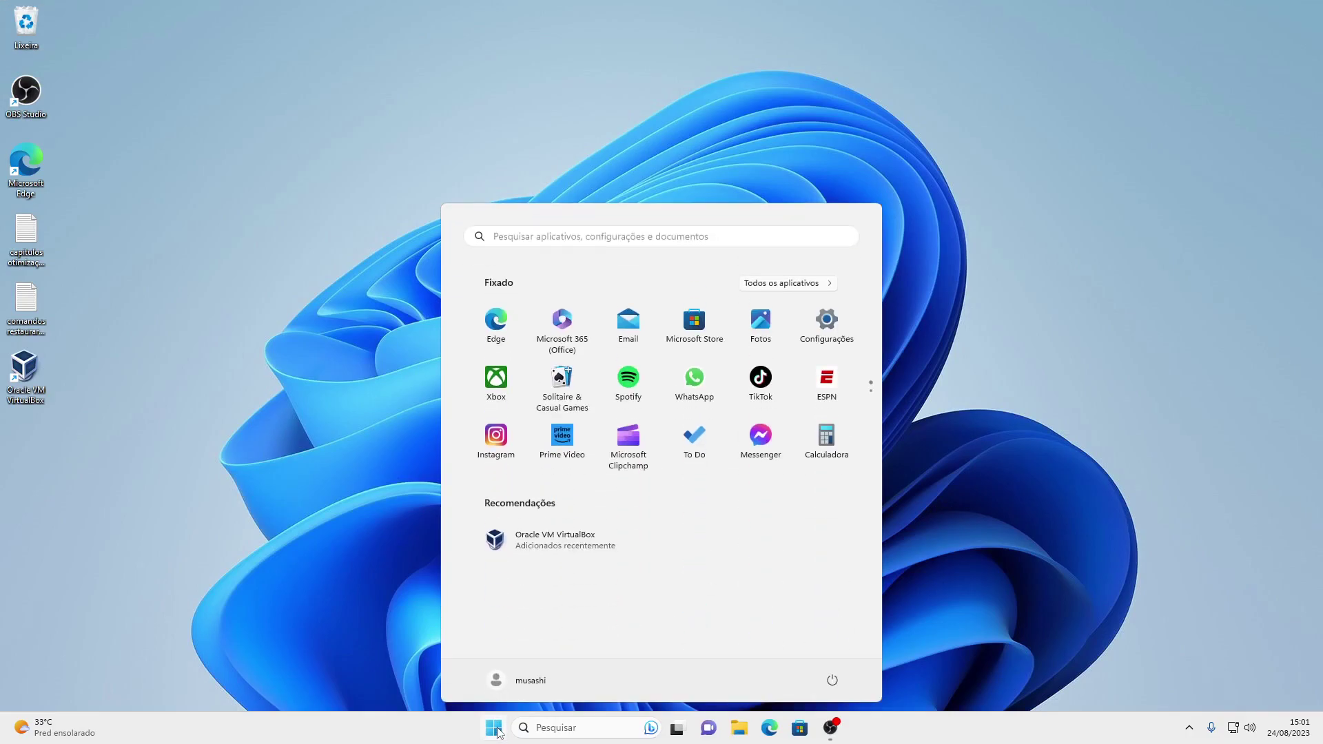
{"action": "type", "text": "gpedit"}
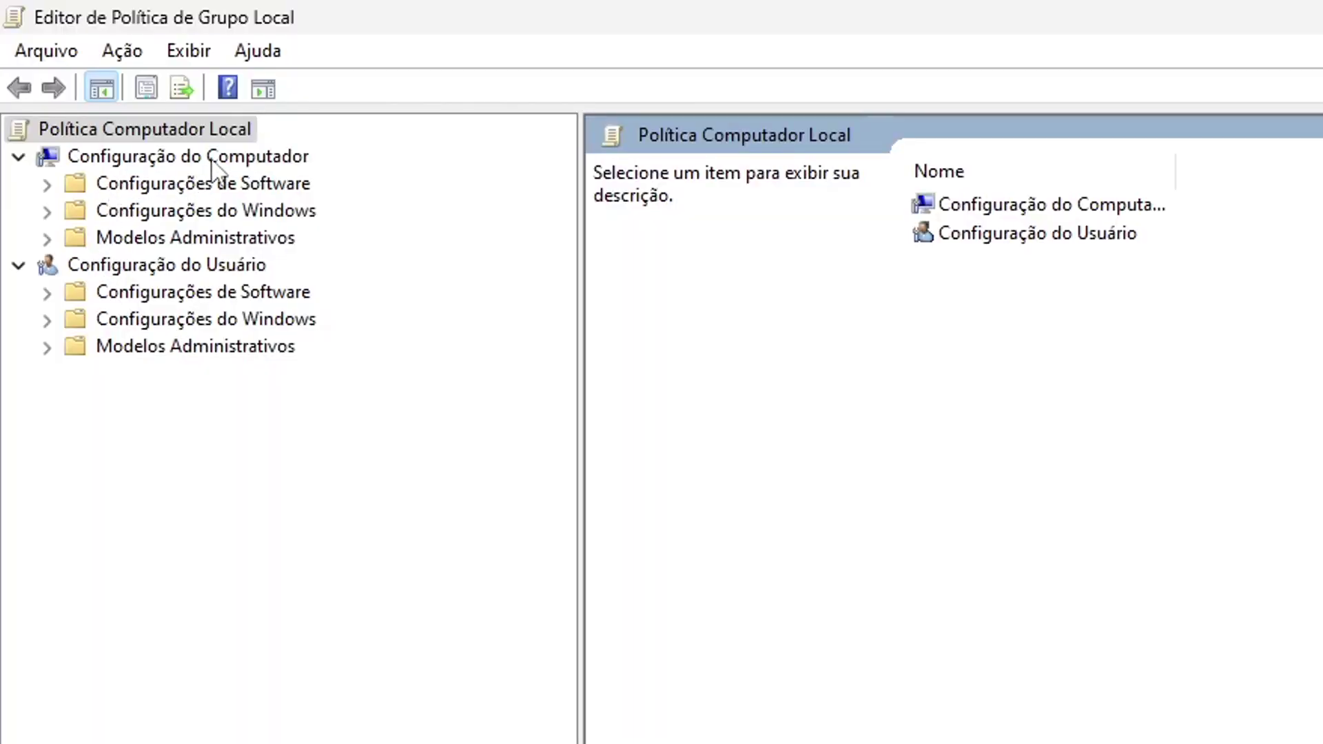
{"action": "left_click", "coordinate": [50, 241]}
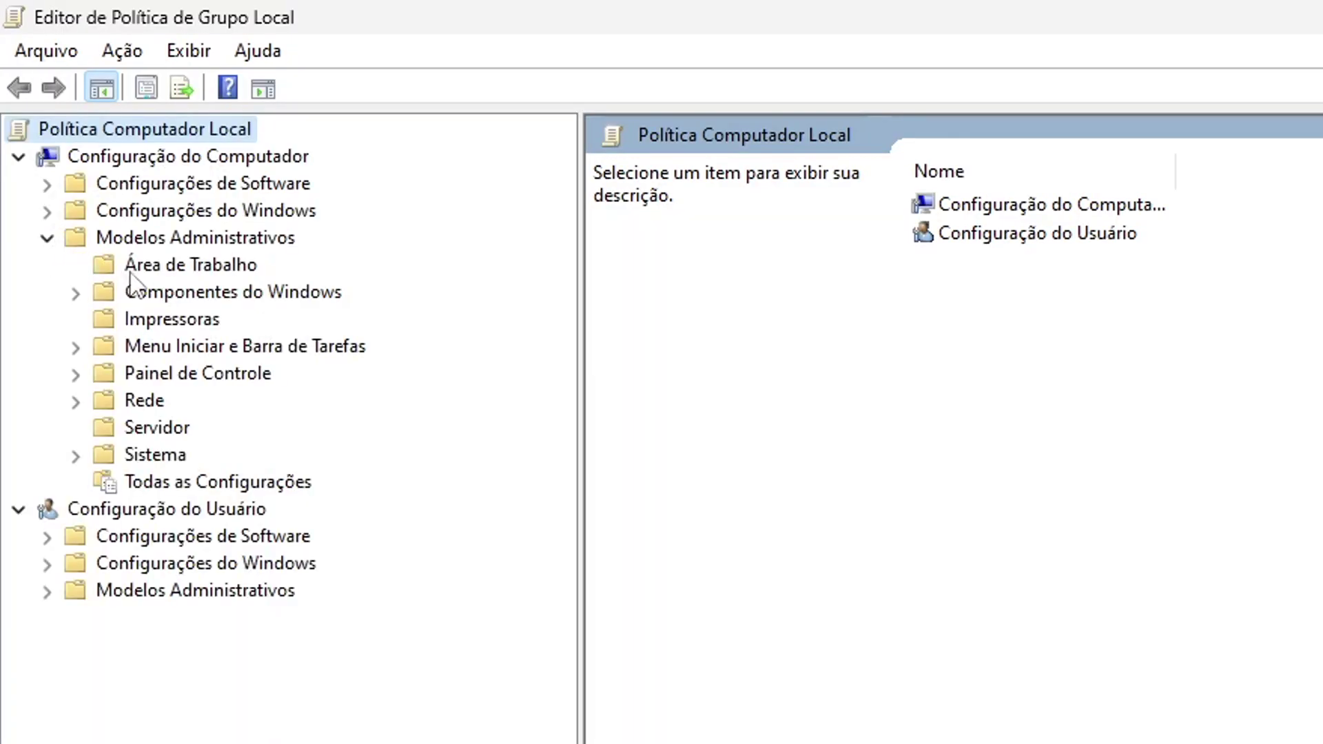
{"action": "left_click", "coordinate": [248, 297]}
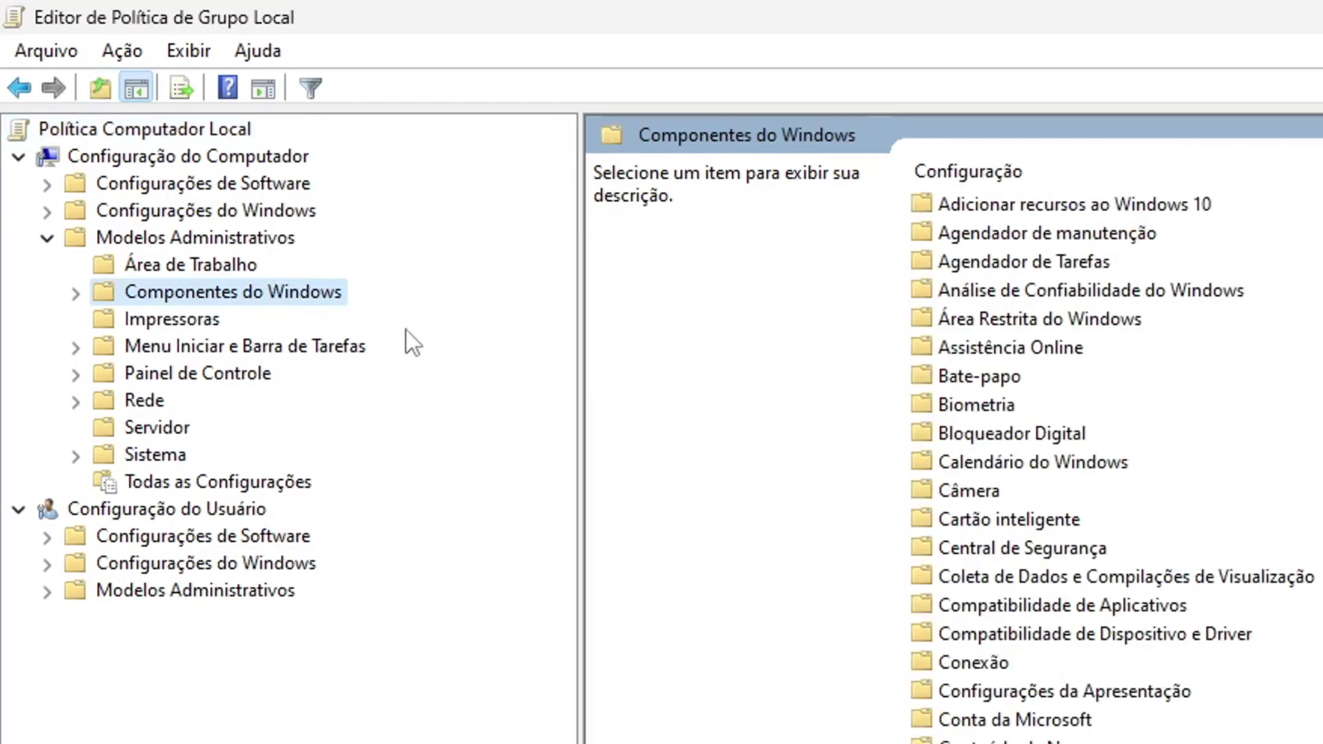
{"action": "scroll", "coordinate": [1190, 487], "scroll_direction": "down", "scroll_amount": 13}
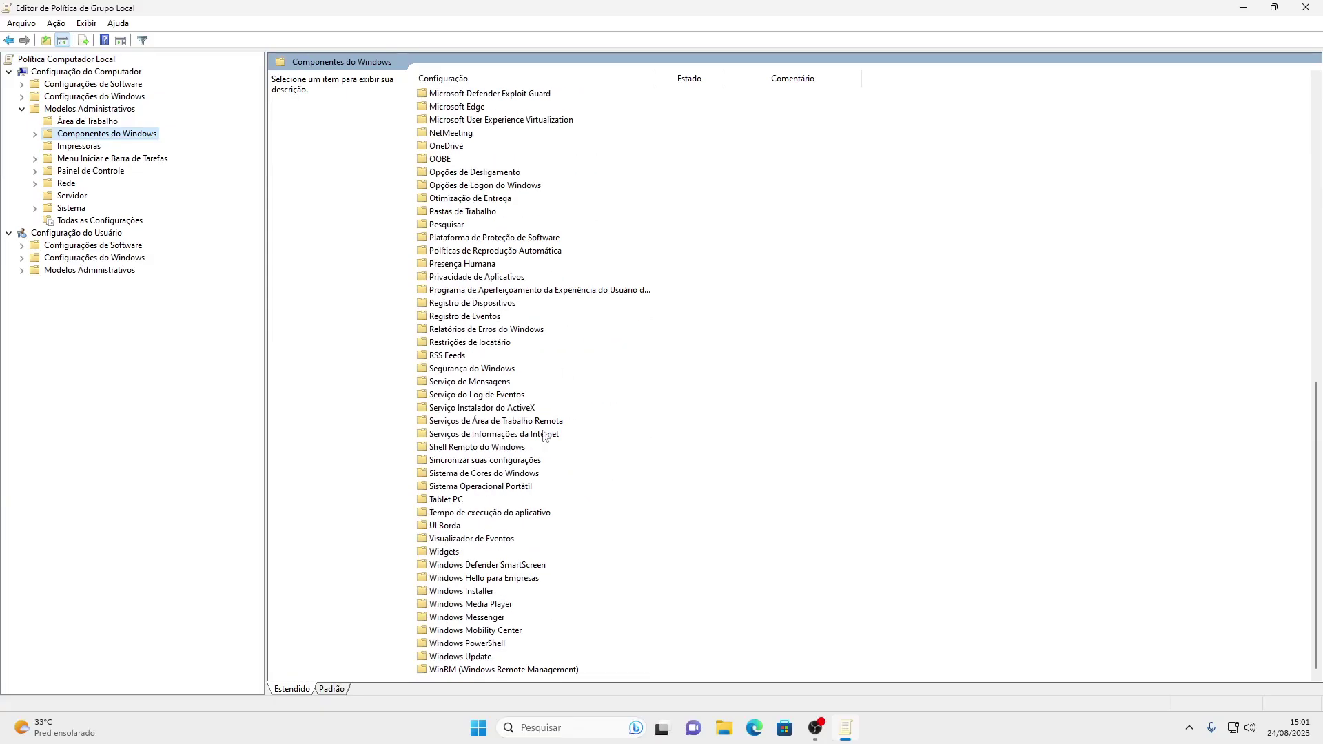
{"action": "left_click", "coordinate": [458, 656]}
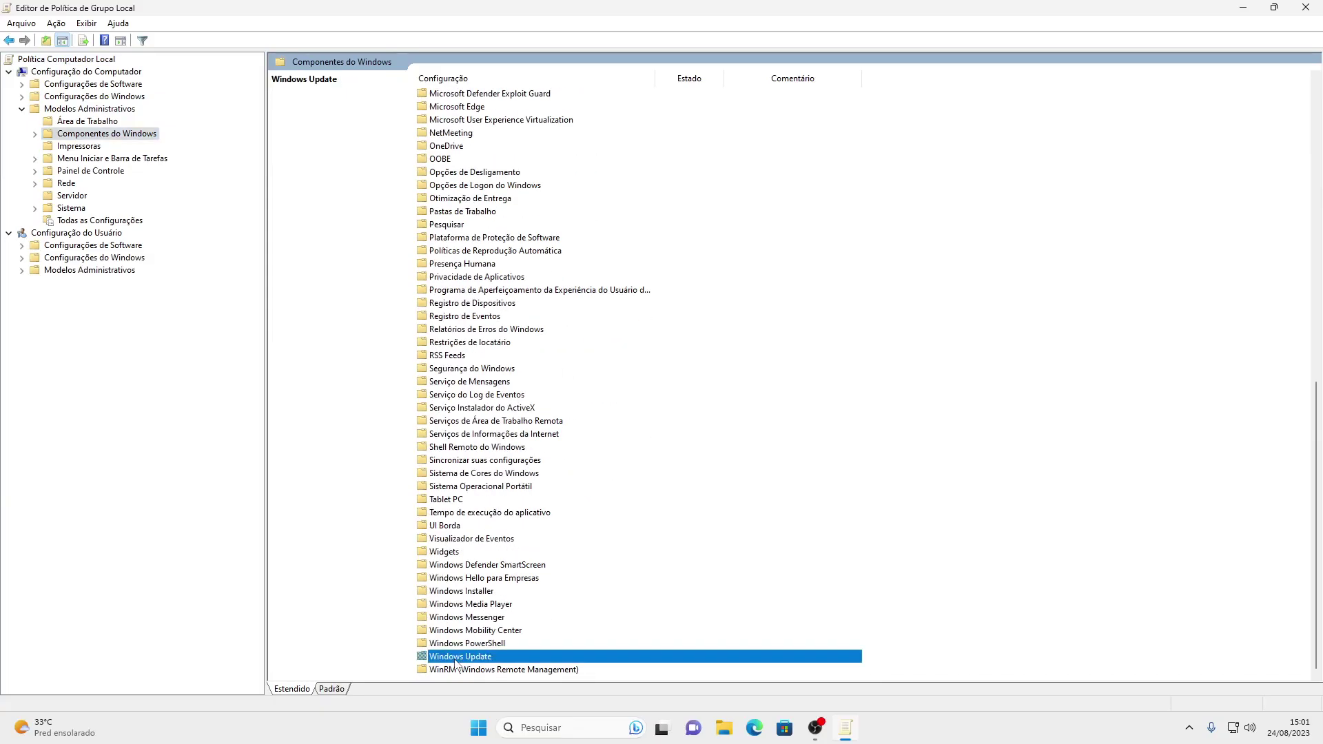
{"action": "double_click", "coordinate": [491, 658]}
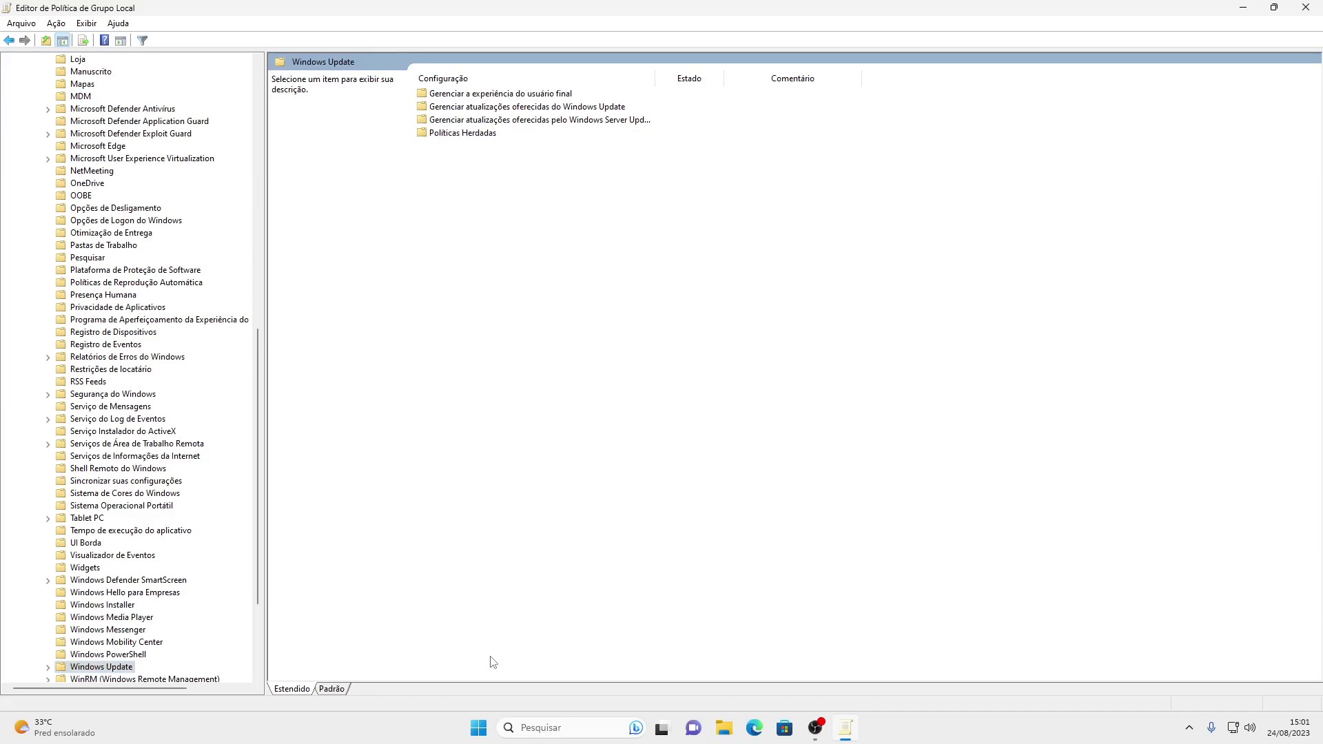
{"action": "double_click", "coordinate": [544, 95]}
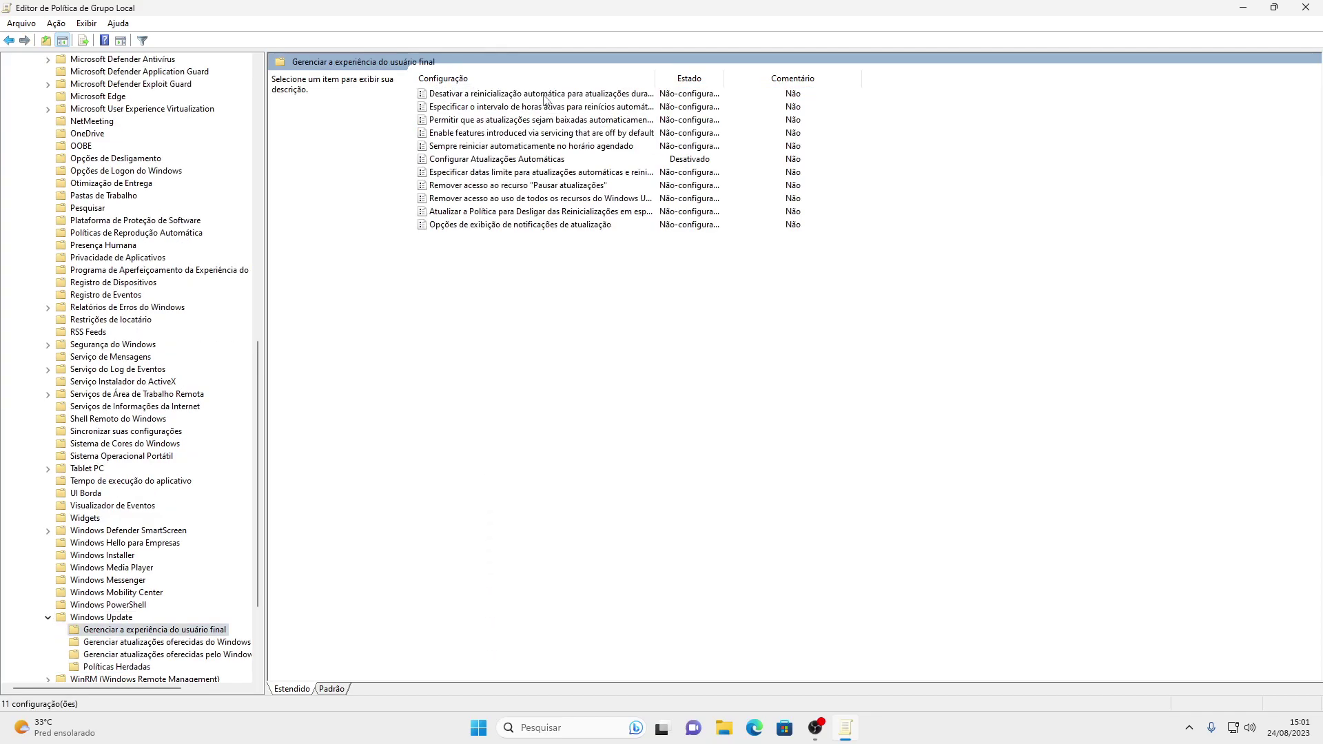
Step: Review the Habilitado options of the Configurar Atualizações Automáticas policy, set it to Desabilitado, and close the policy editor
{"action": "left_click", "coordinate": [527, 159]}
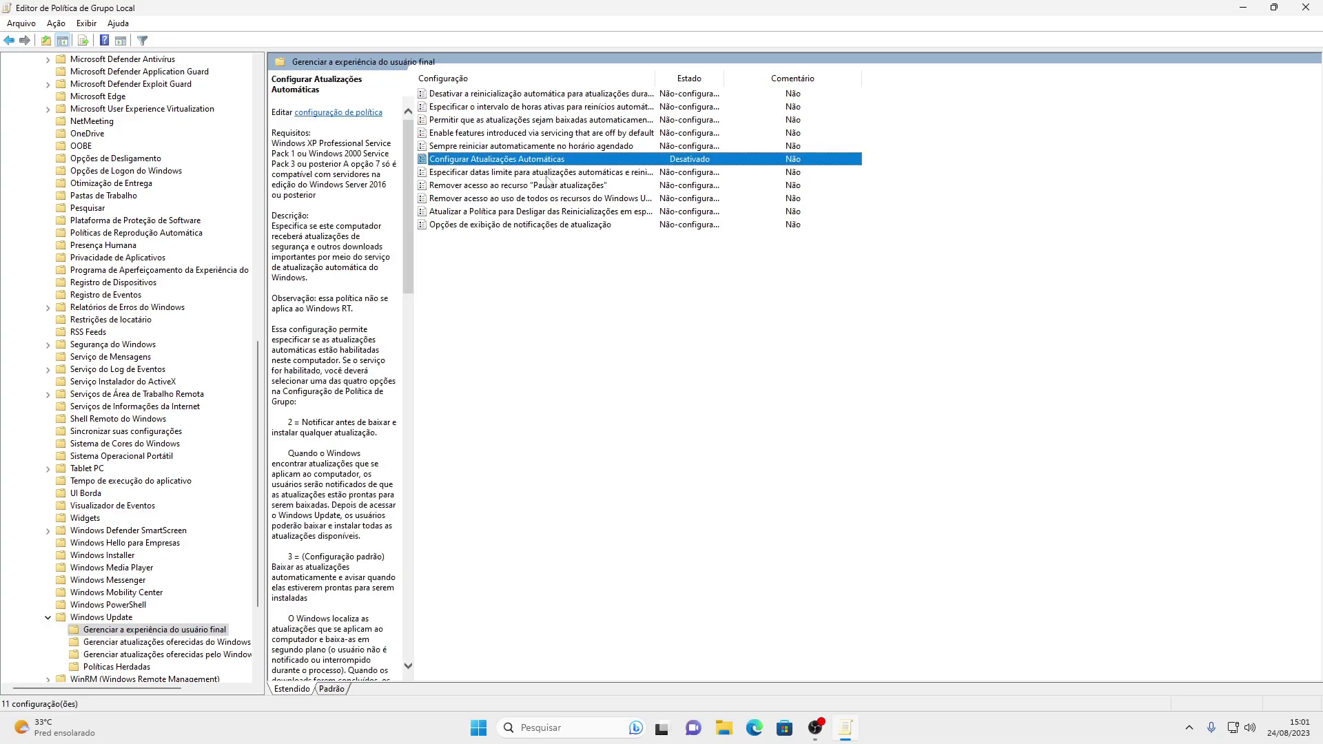
{"action": "key", "text": "Return"}
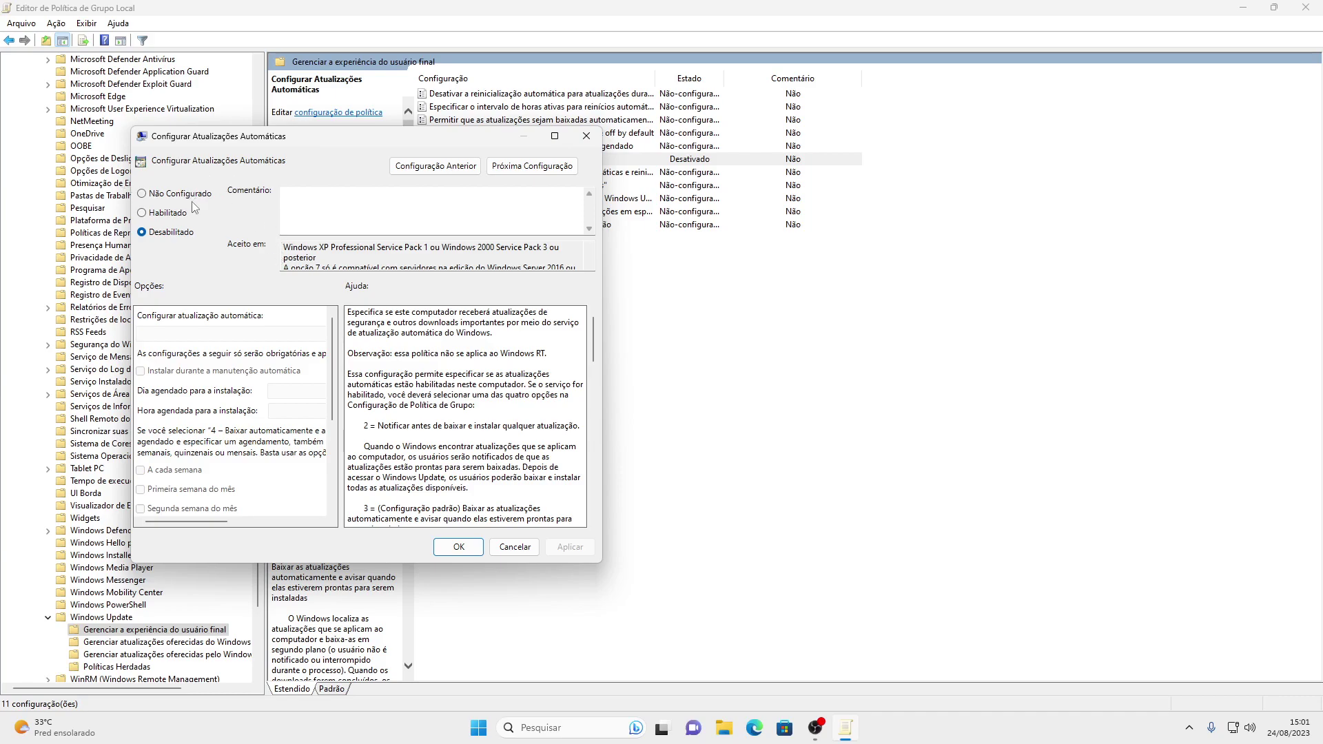
{"action": "left_click", "coordinate": [168, 213]}
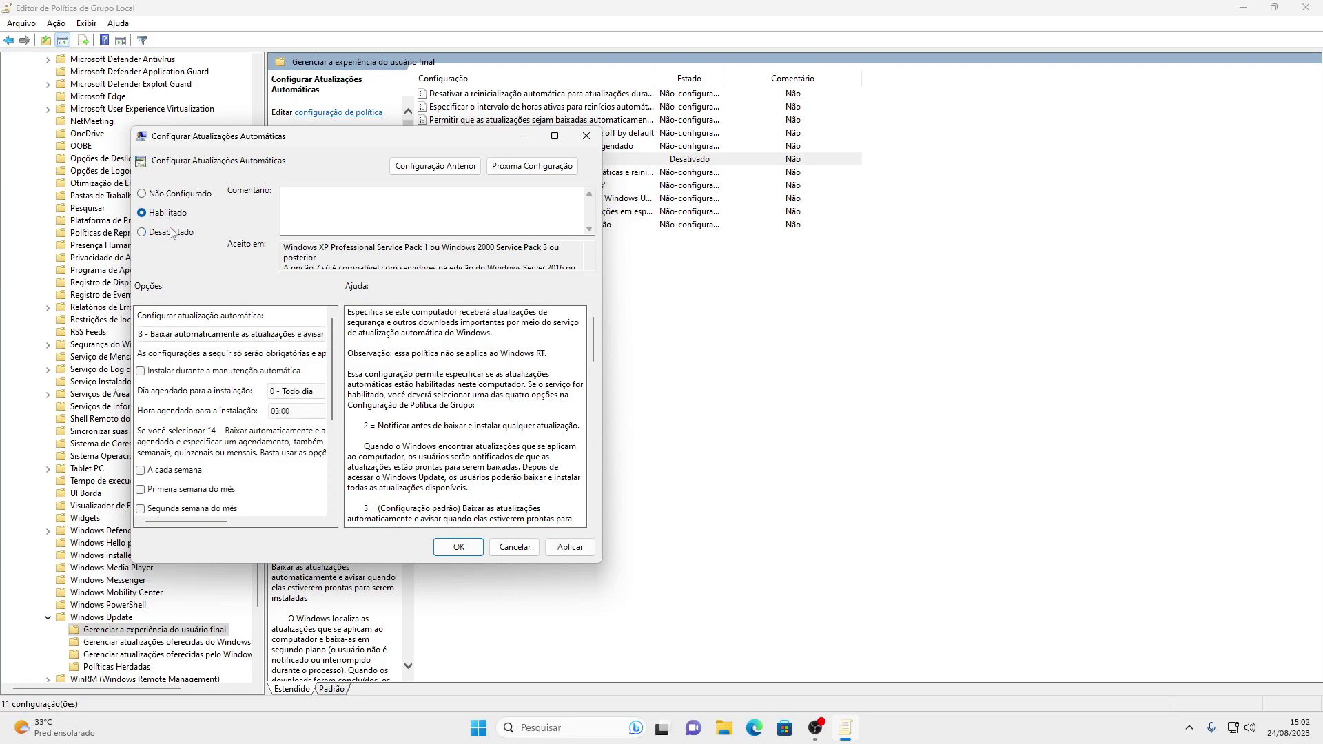
{"action": "left_click", "coordinate": [256, 333]}
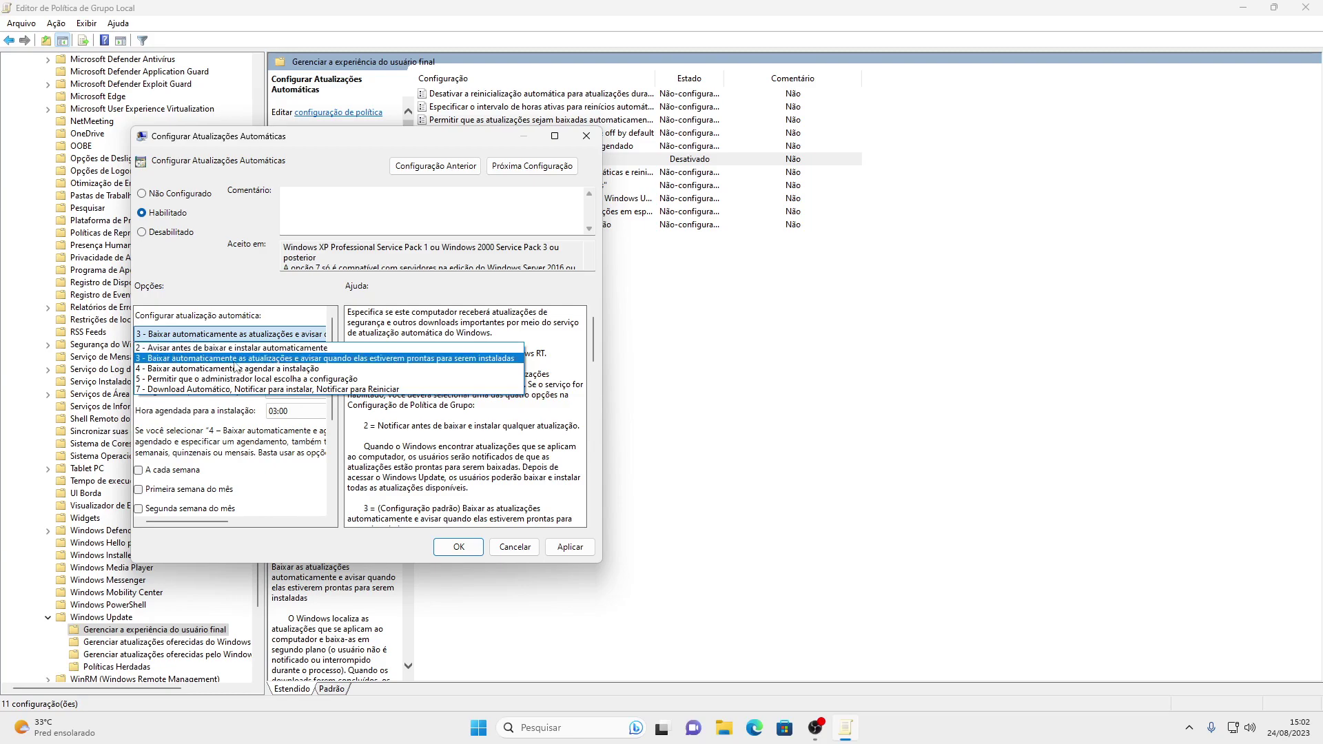
{"action": "left_click", "coordinate": [252, 335]}
{"action": "left_click", "coordinate": [164, 229]}
{"action": "left_click", "coordinate": [570, 546]}
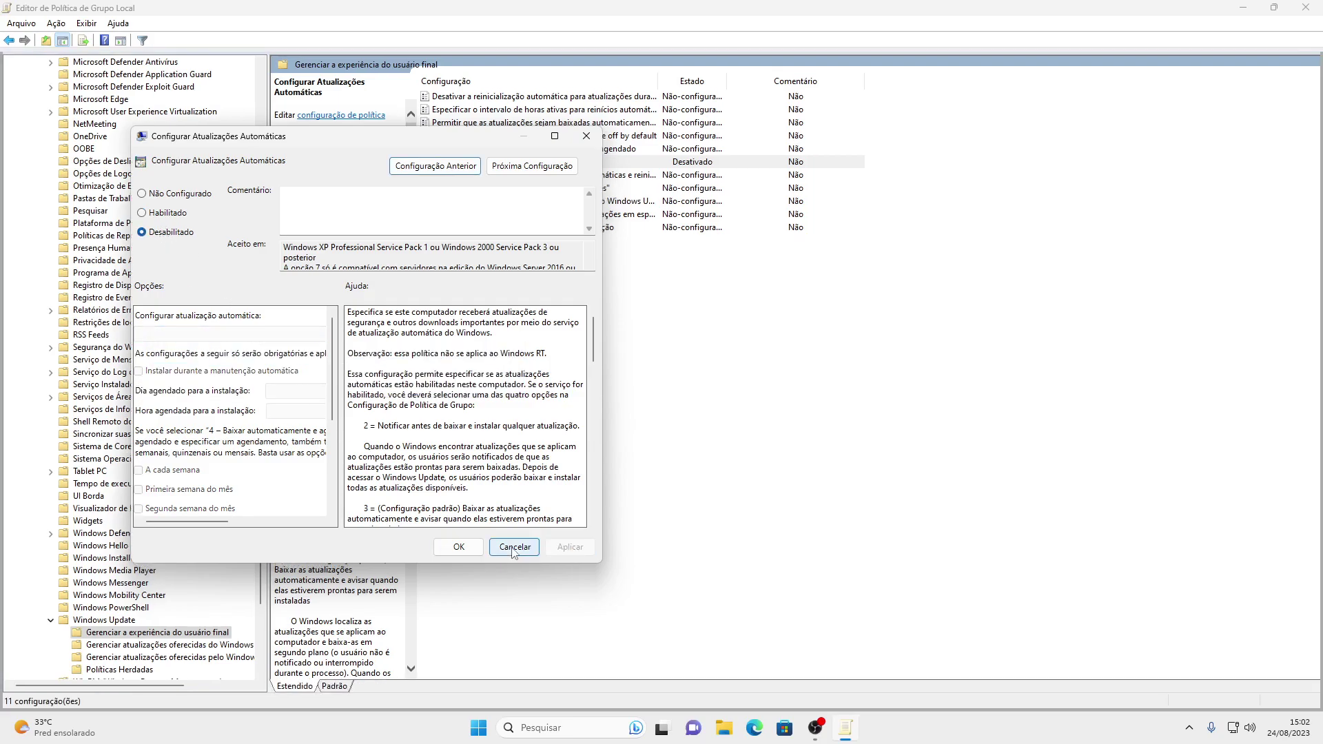
{"action": "left_click", "coordinate": [514, 547]}
{"action": "key", "text": "alt+F4"}
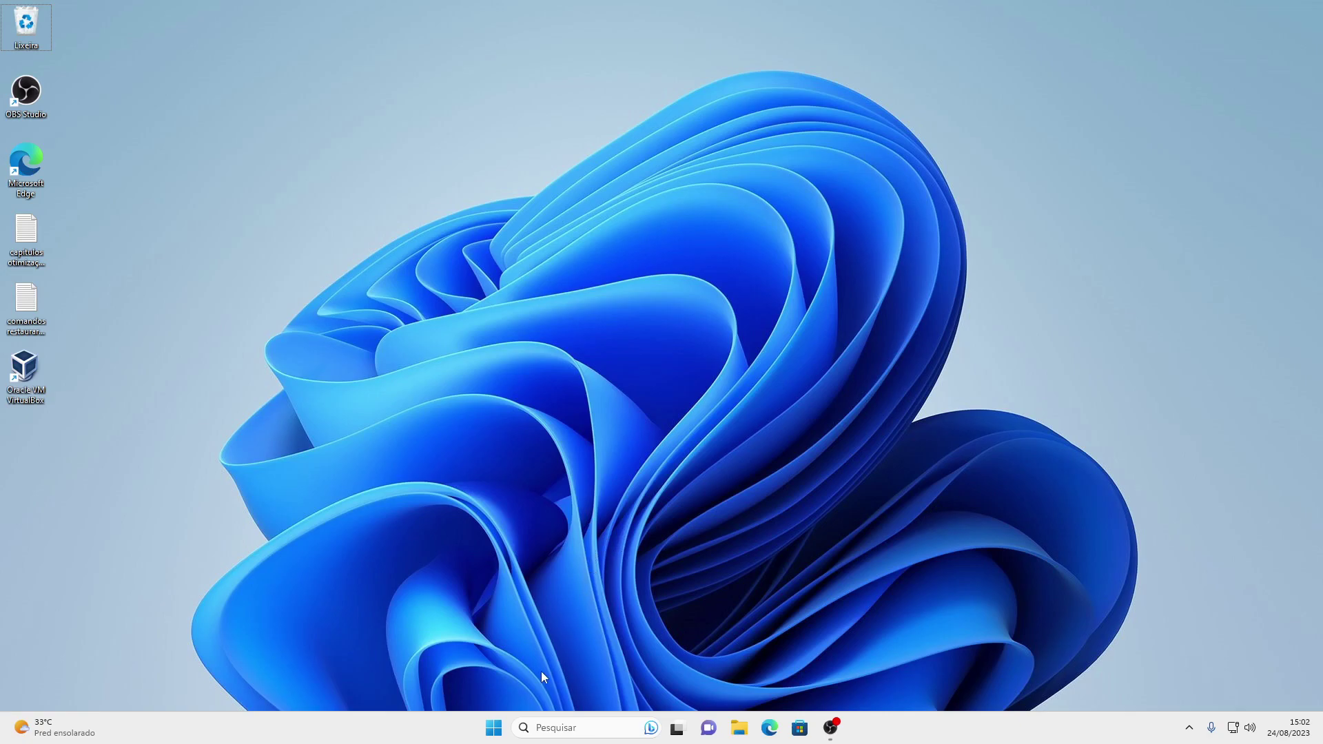
Step: Check the update status on the Windows Update page of Settings and close Settings
{"action": "key", "text": "super+i"}
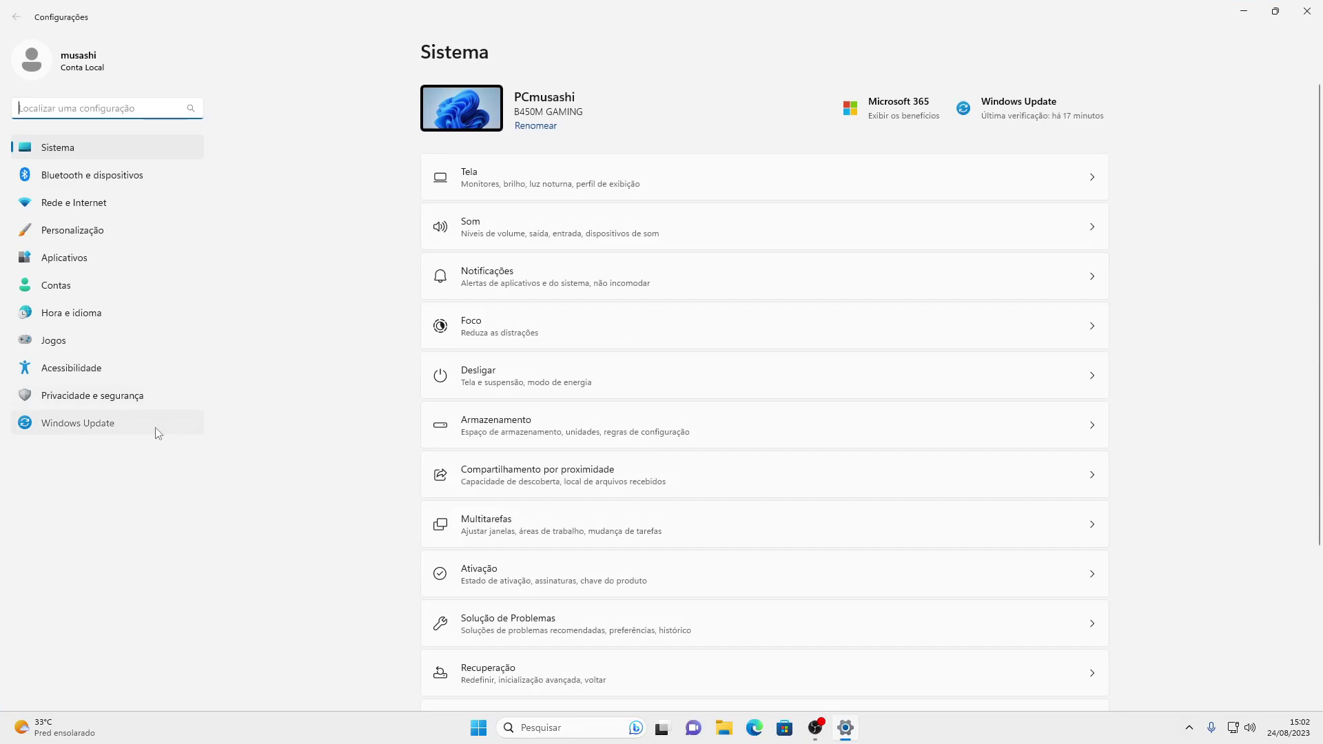
{"action": "left_click", "coordinate": [155, 425]}
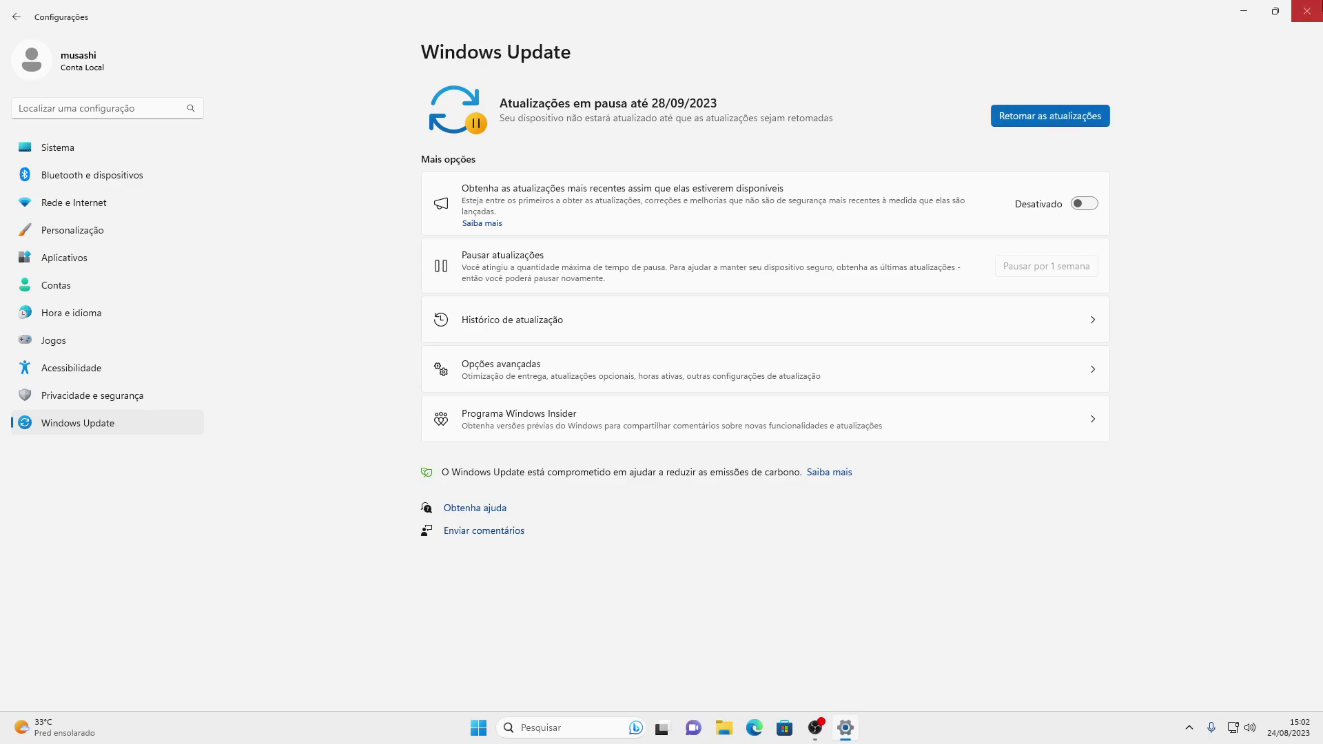
{"action": "left_click", "coordinate": [1307, 10]}
Step: Open the Serviços console and show the properties of the Windows Update service
{"action": "left_click", "coordinate": [495, 727]}
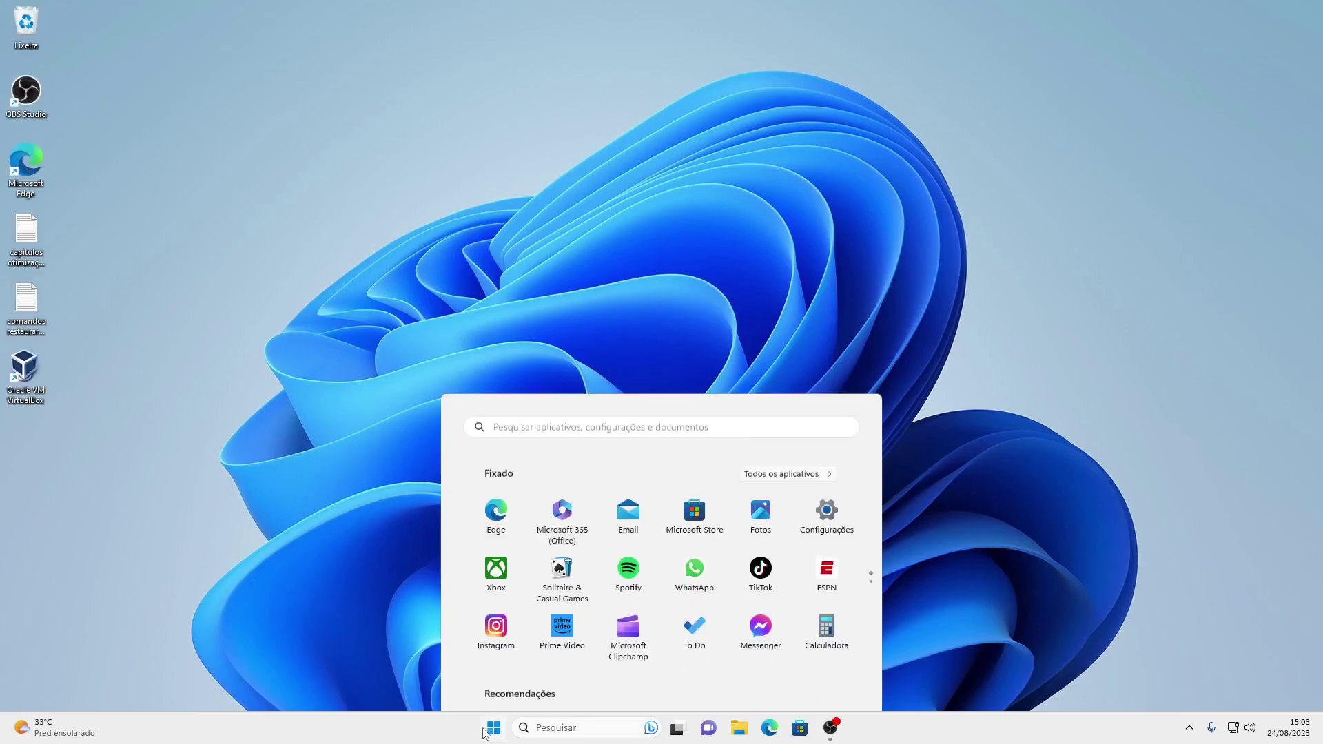
{"action": "type", "text": "serviços"}
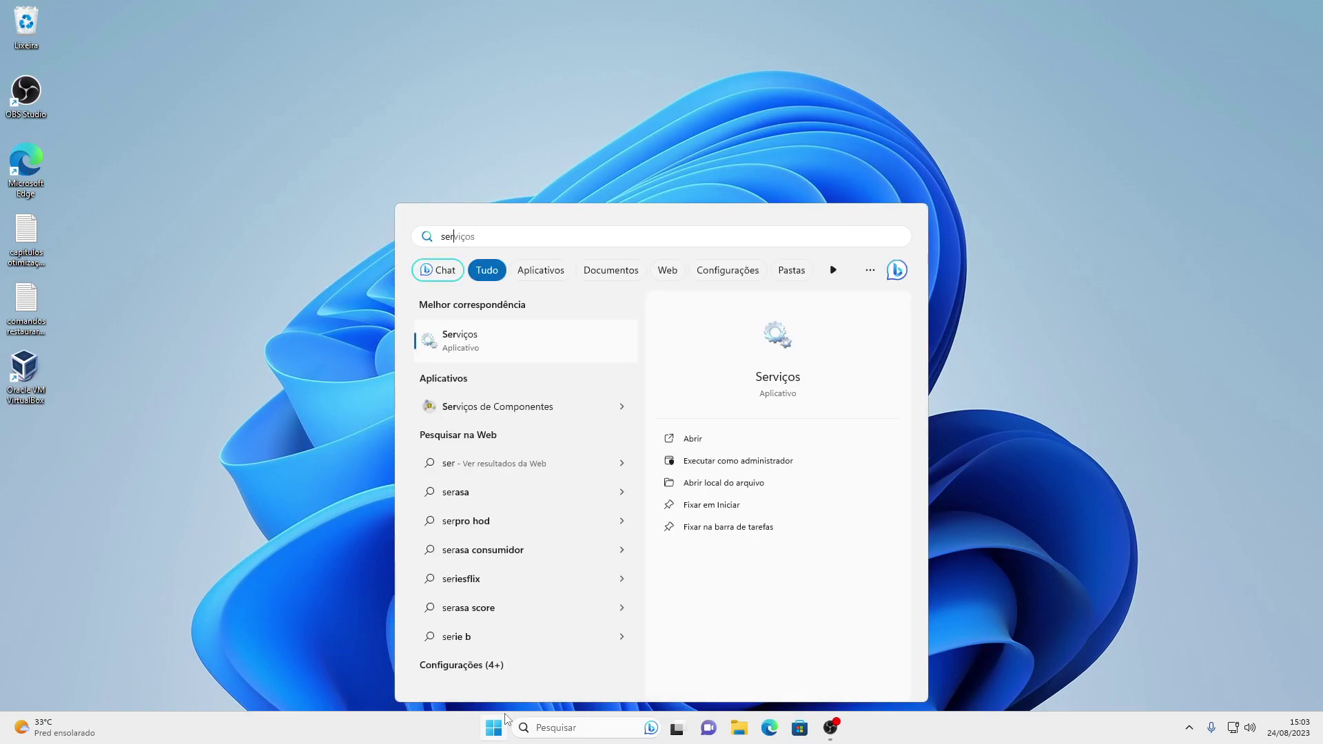
{"action": "key", "text": "Return"}
{"action": "key", "text": "w"}
{"action": "double_click", "coordinate": [287, 658]}
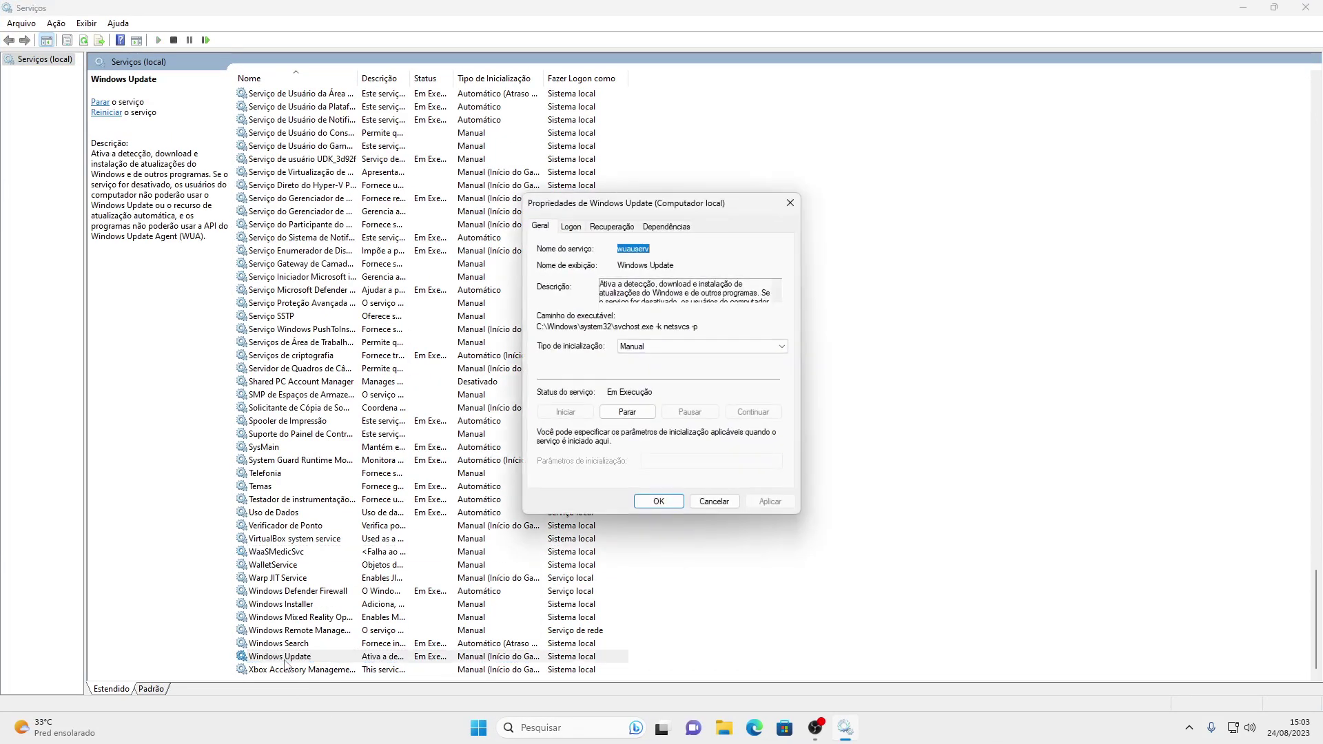
Step: Set the Windows Update service's startup type to Desativado and stop the running service
{"action": "left_click", "coordinate": [670, 347]}
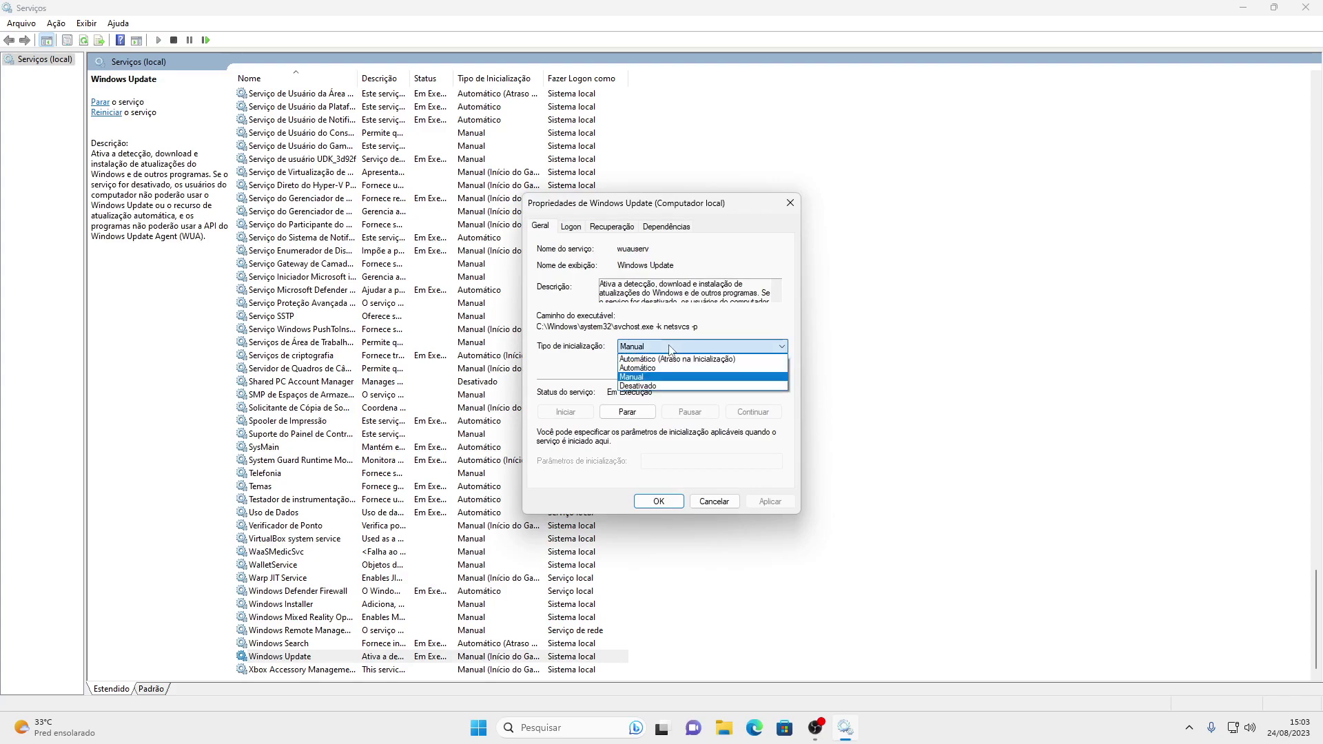
{"action": "left_click", "coordinate": [657, 390]}
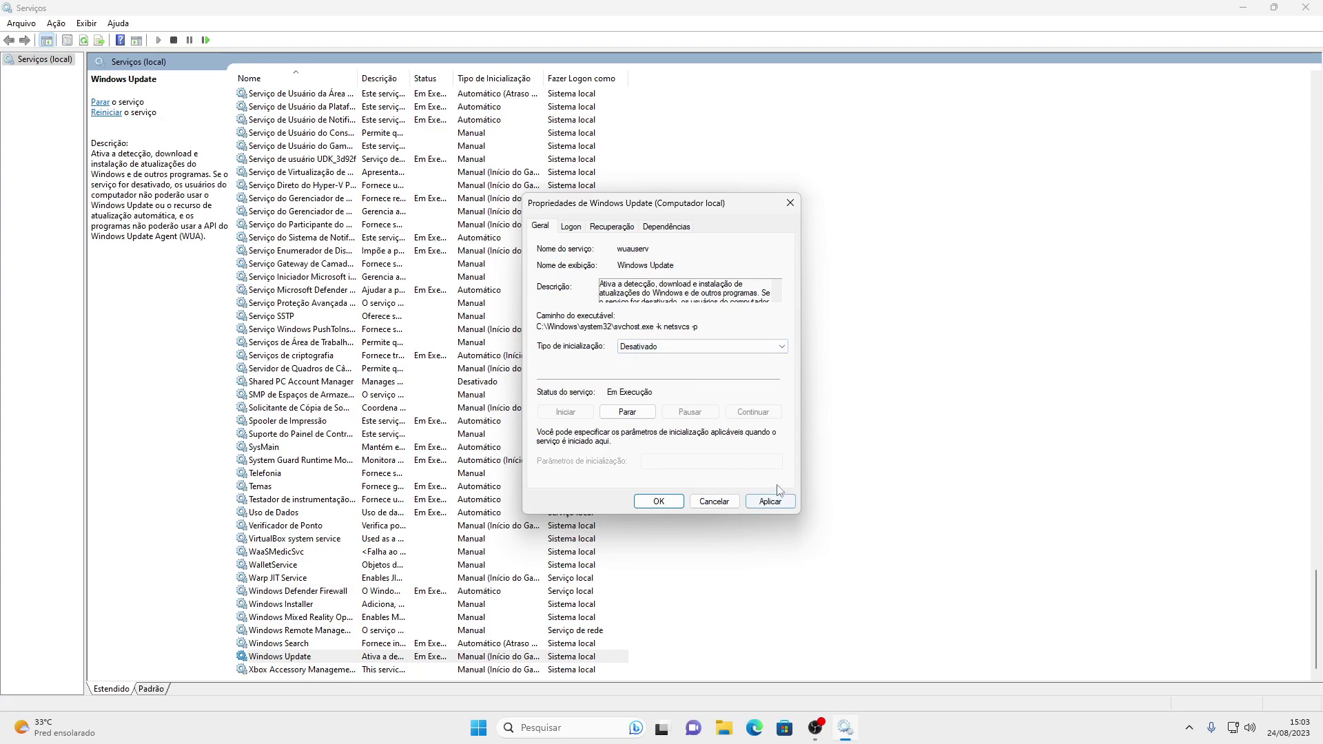
{"action": "left_click", "coordinate": [627, 411]}
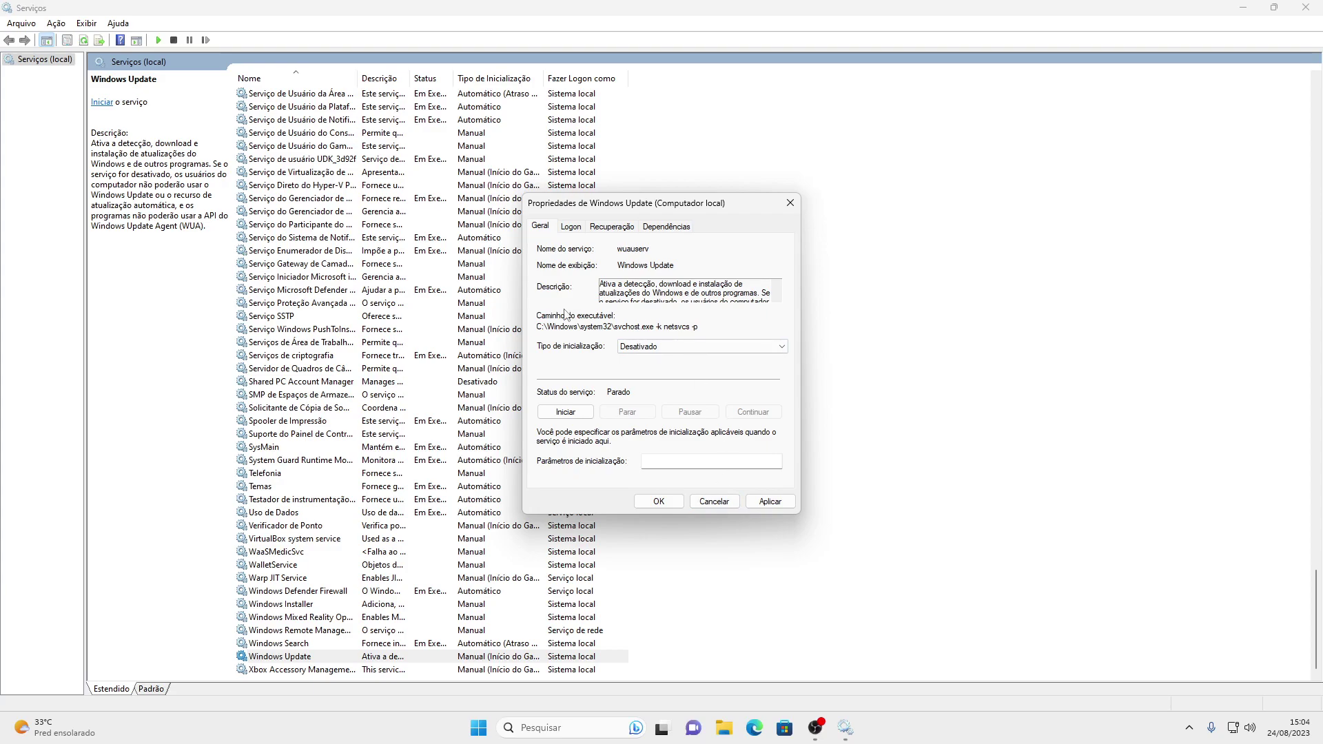
{"action": "left_click", "coordinate": [566, 411]}
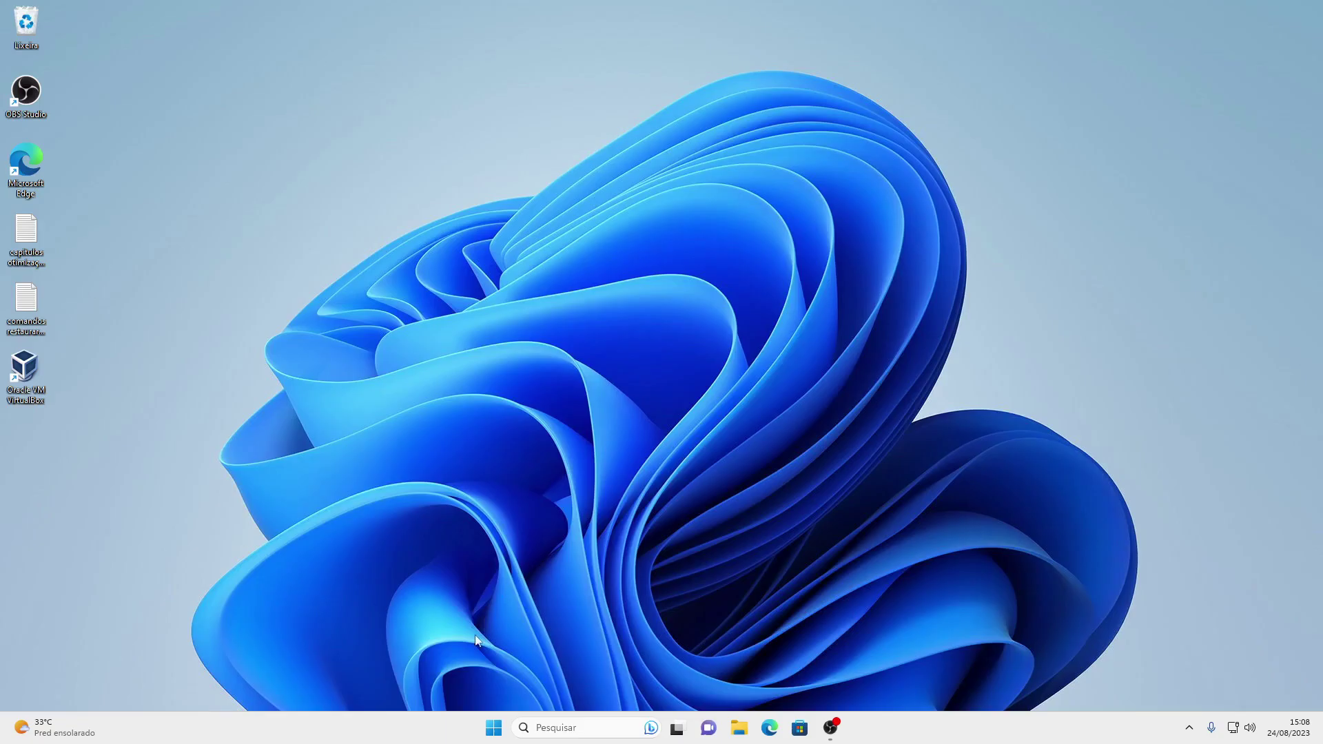
Step: Open the Registry Editor and go to HKEY_LOCAL_MACHINE\SOFTWARE\Policies\Microsoft\Windows\WindowsUpdate
{"action": "left_click", "coordinate": [495, 732]}
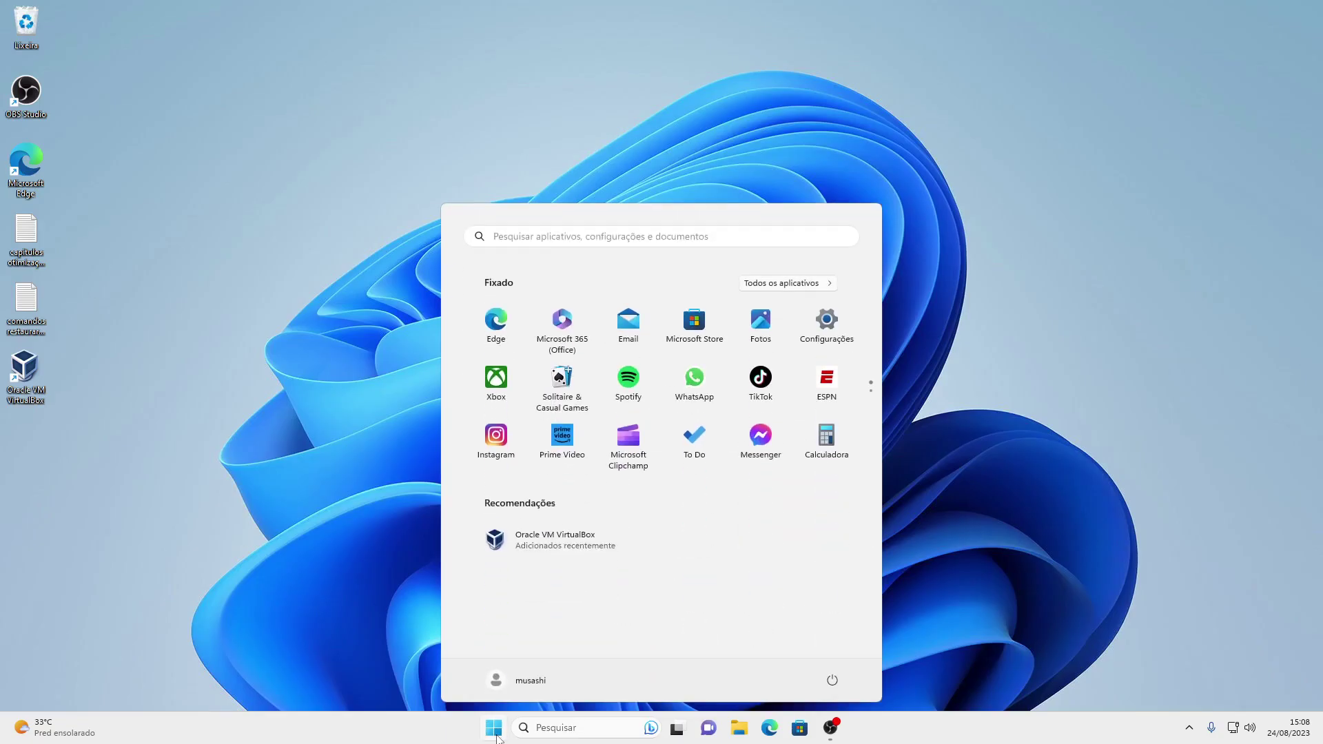
{"action": "type", "text": "regedit"}
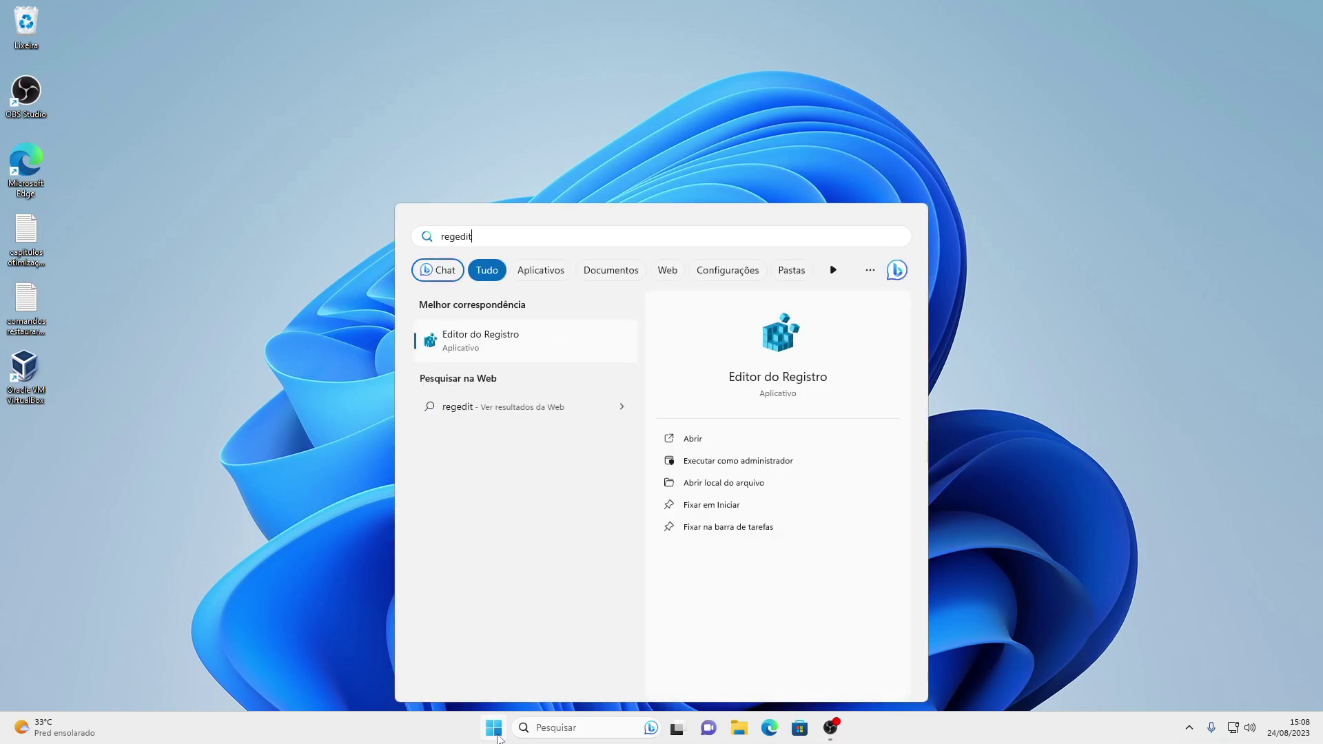
{"action": "key", "text": "Return"}
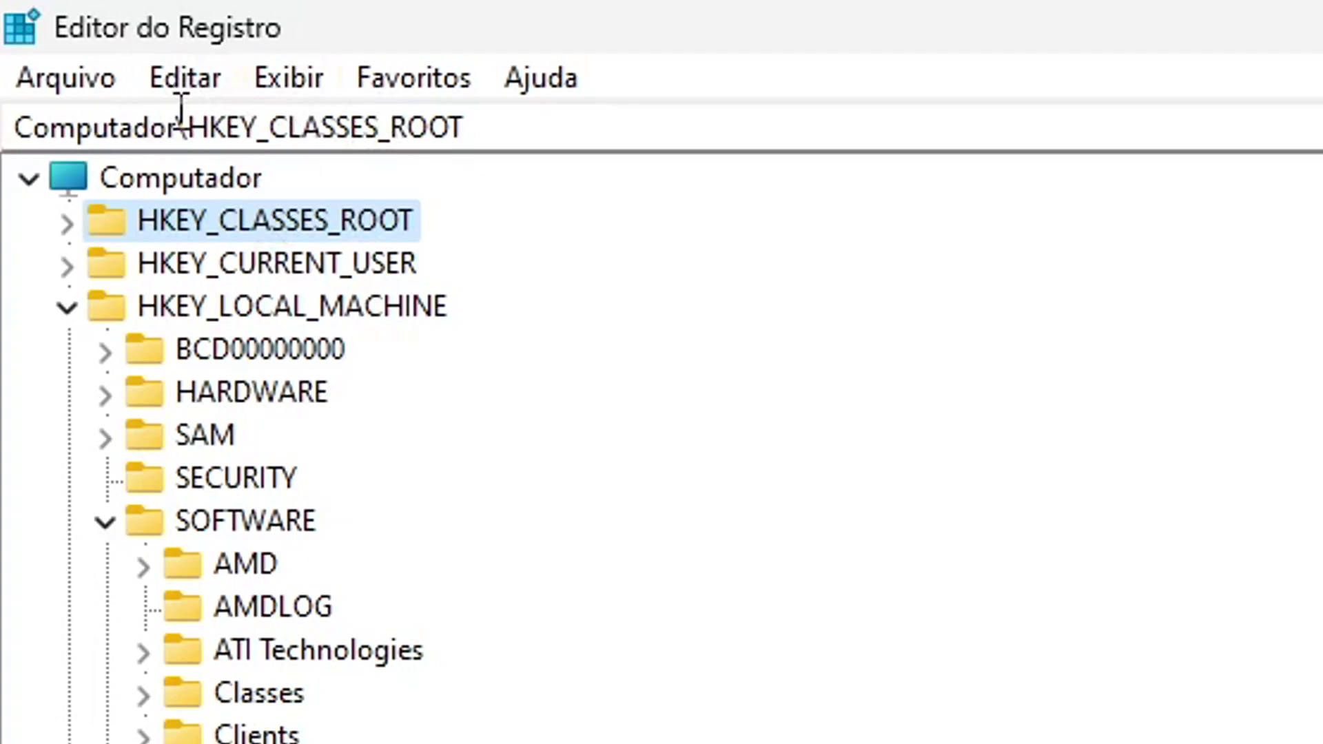
{"action": "left_click_drag", "start_coordinate": [193, 127], "coordinate": [510, 136]}
{"action": "type", "text": "HKEY_LOCAL_MACHINE\\SOFTWARE\\Policies\\Microsoft\\Windows\\WindowsUpdate"}
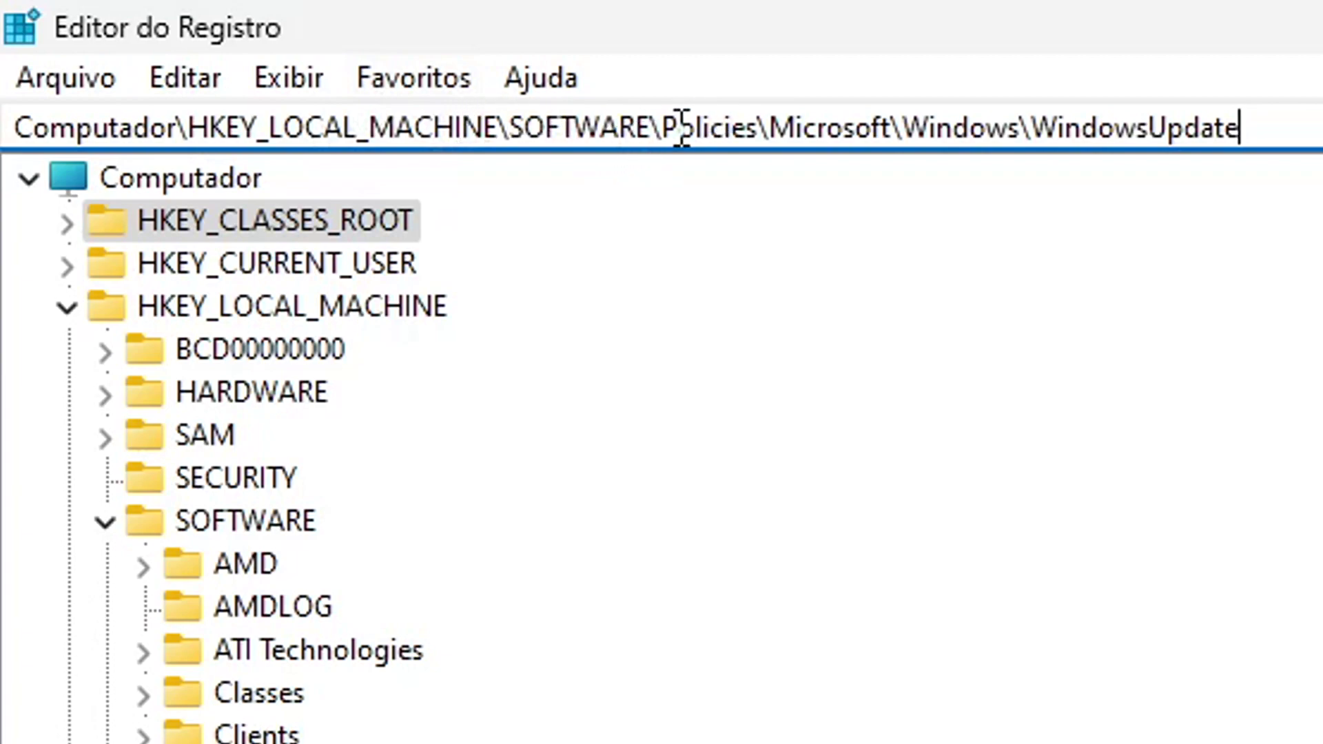
{"action": "left_click", "coordinate": [930, 127]}
{"action": "left_click", "coordinate": [1298, 127]}
{"action": "key", "text": "Return"}
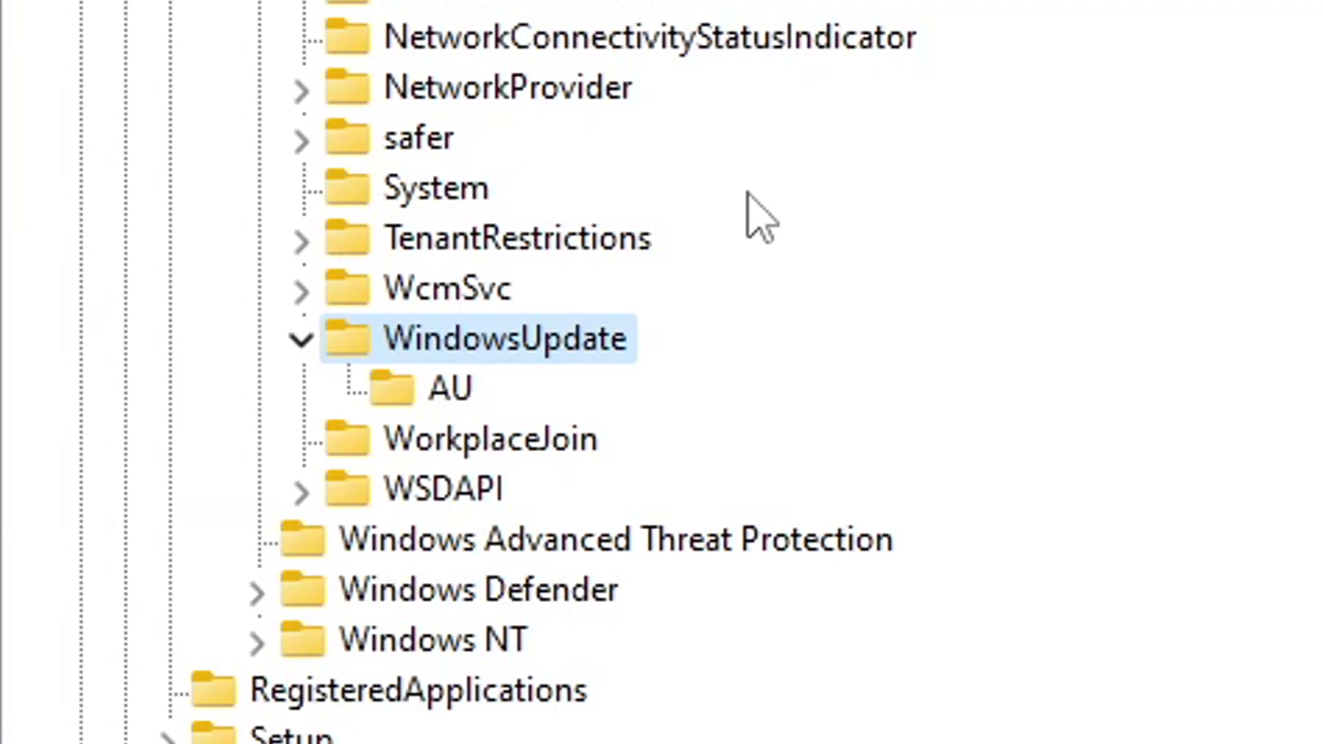
Step: Set the NoAutoUpdate DWORD in the AU subkey of WindowsUpdate to 1
{"action": "left_click", "coordinate": [449, 392]}
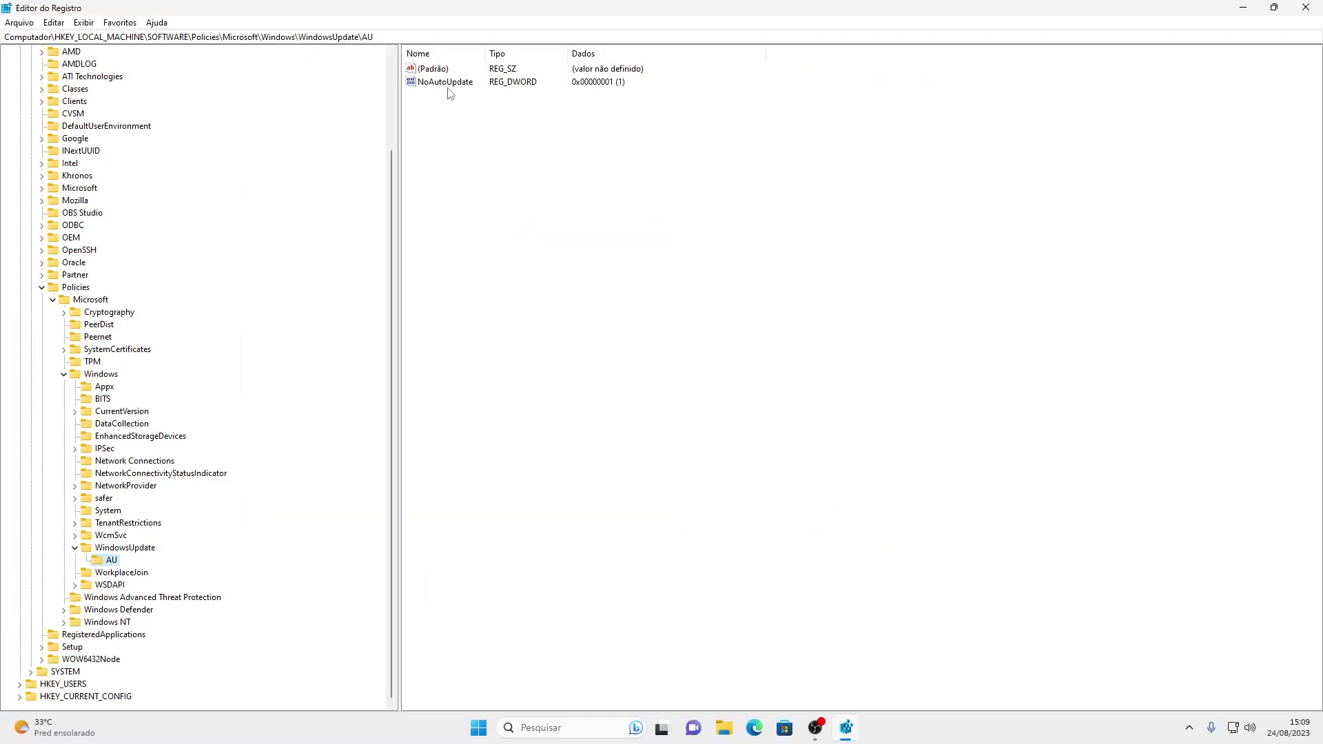
{"action": "double_click", "coordinate": [446, 83]}
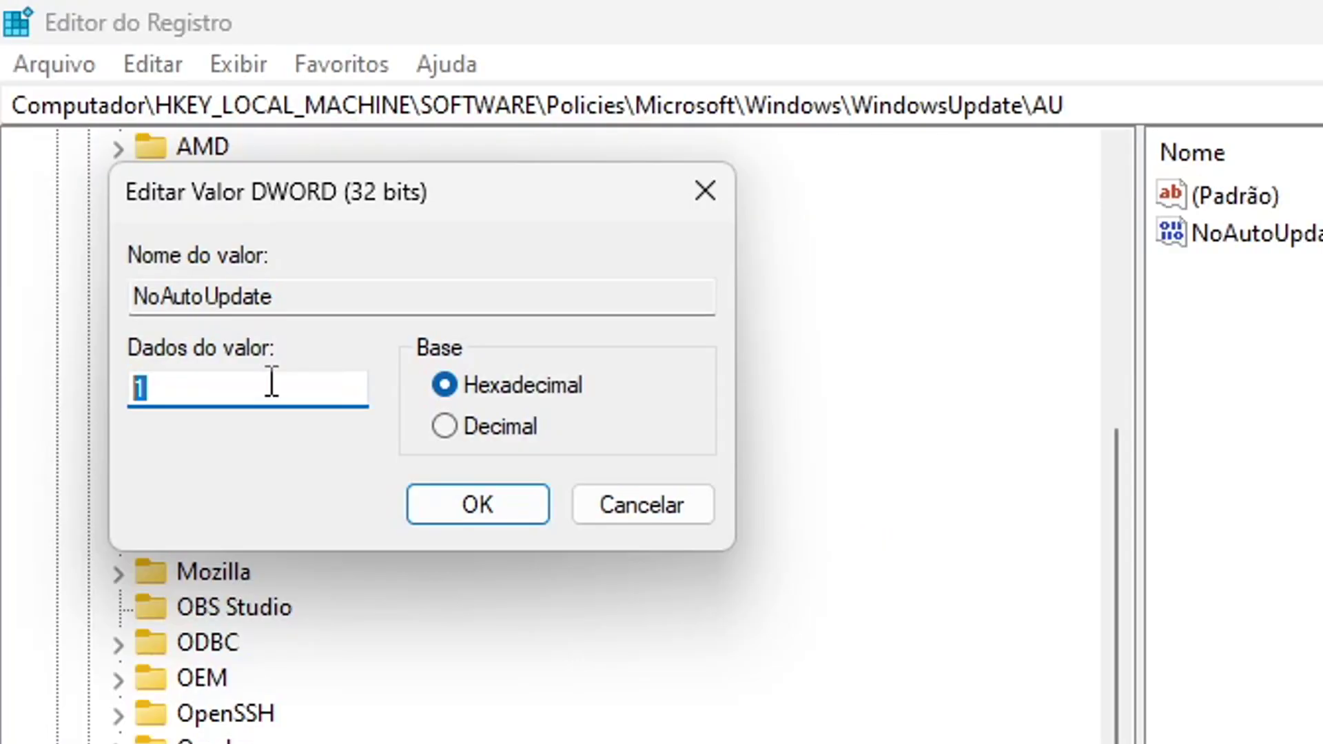
{"action": "type", "text": "1"}
{"action": "left_click", "coordinate": [468, 506]}
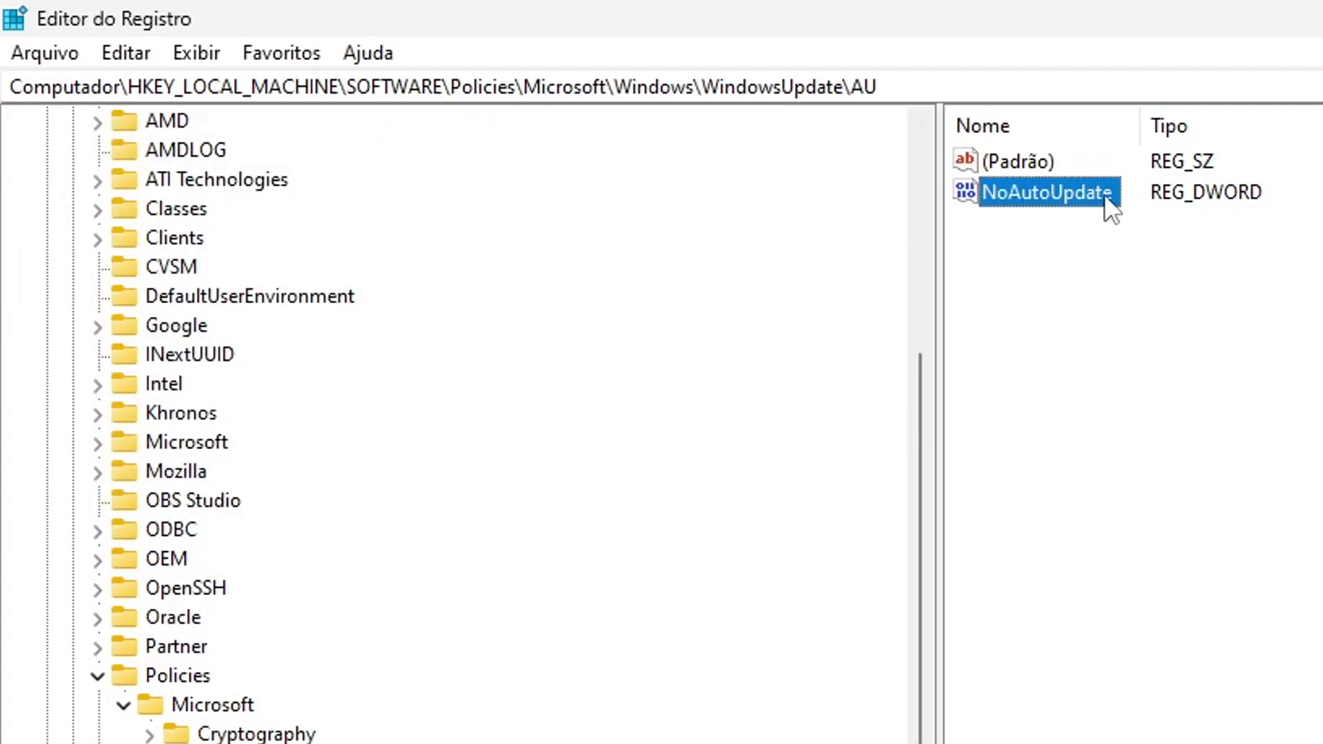
Step: Reopen the NoAutoUpdate DWORD in the AU key and confirm its value data as hexadecimal 1
{"action": "double_click", "coordinate": [1077, 193]}
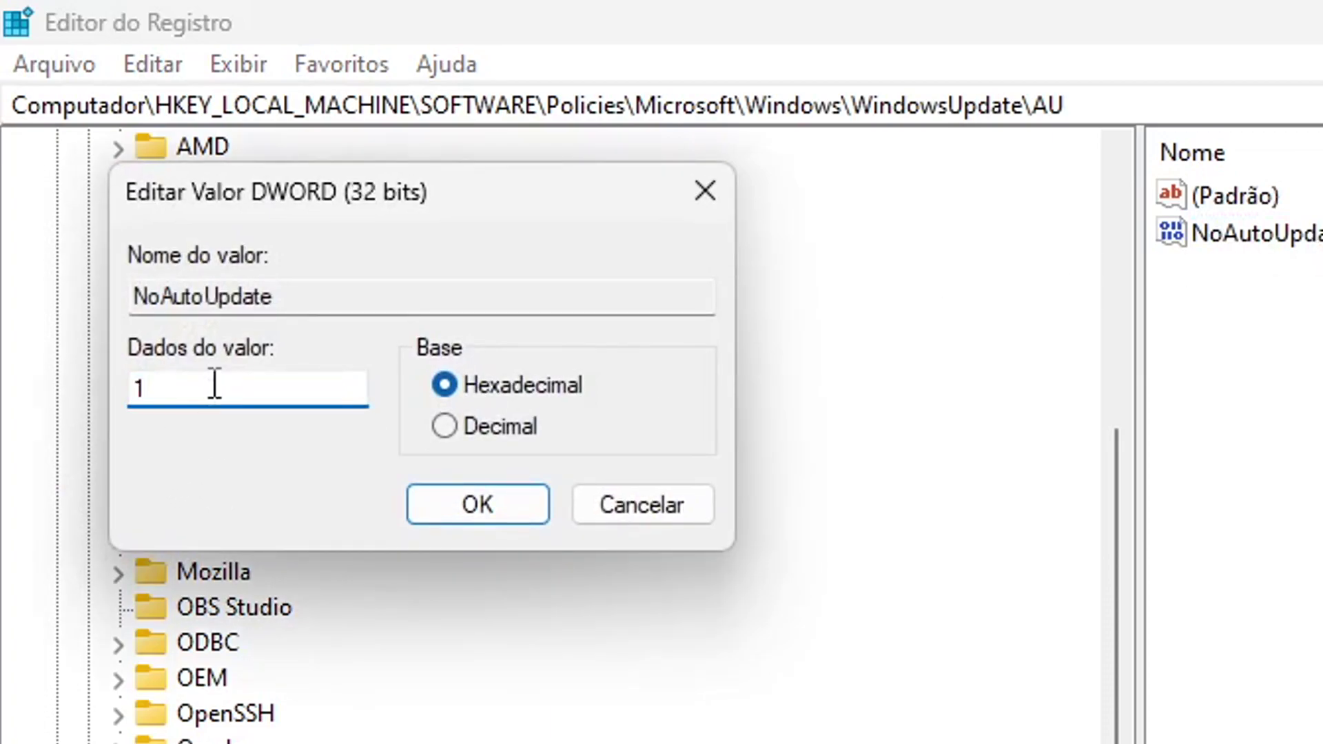
{"action": "key", "text": "Return"}
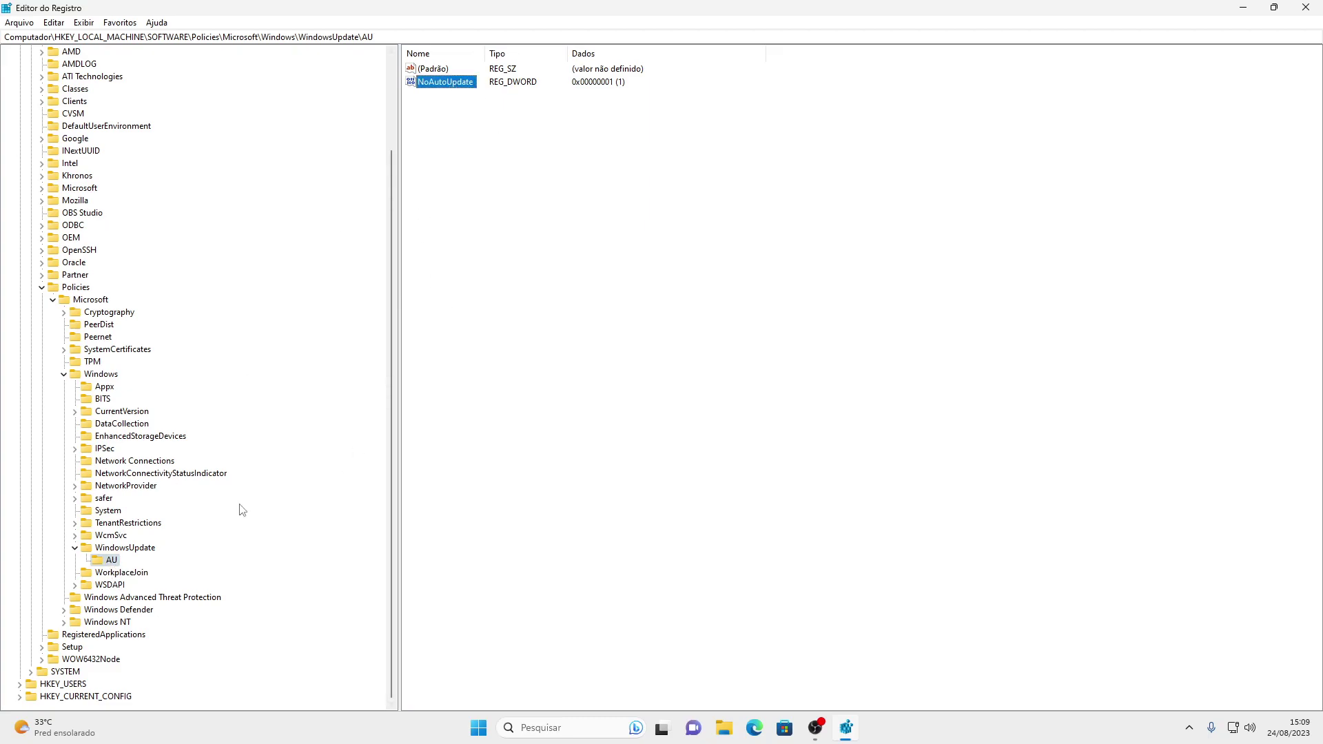
{"action": "right_click", "coordinate": [110, 548]}
{"action": "mouse_move", "coordinate": [194, 575]}
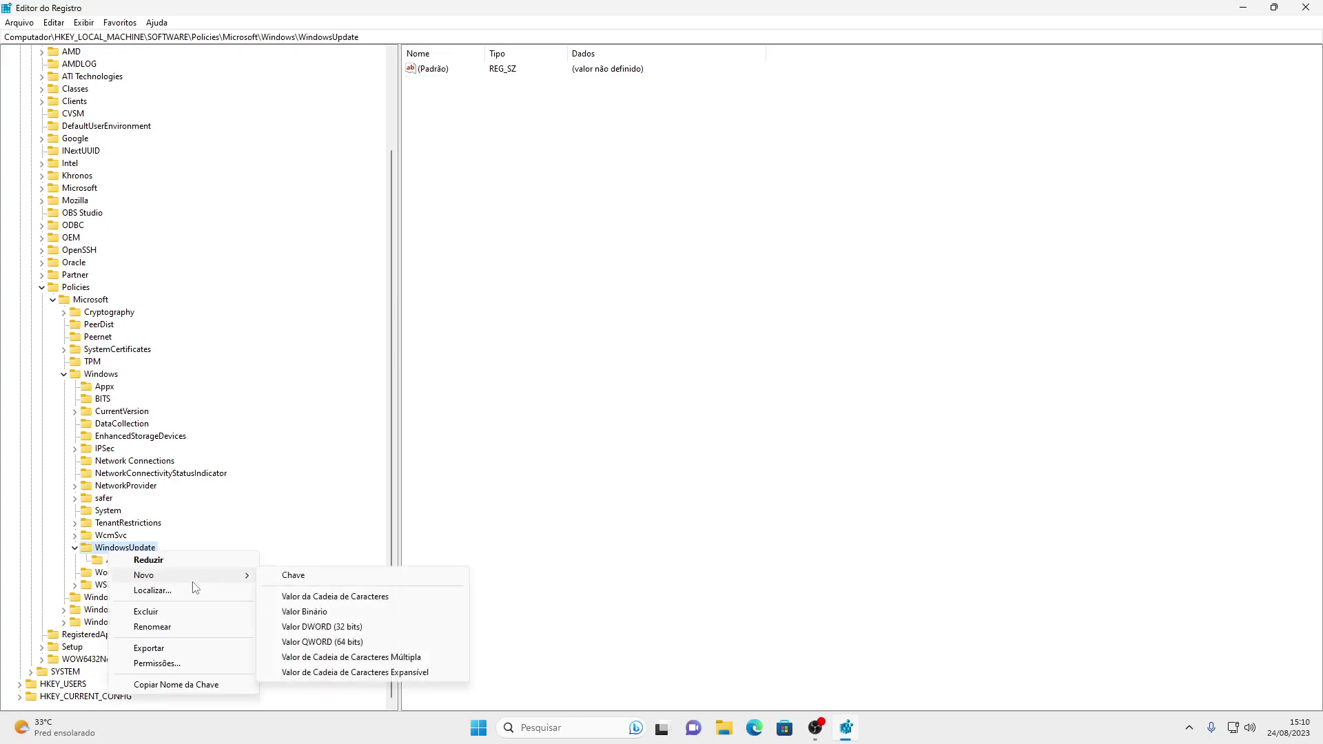
{"action": "left_click", "coordinate": [195, 524]}
{"action": "left_click", "coordinate": [112, 560]}
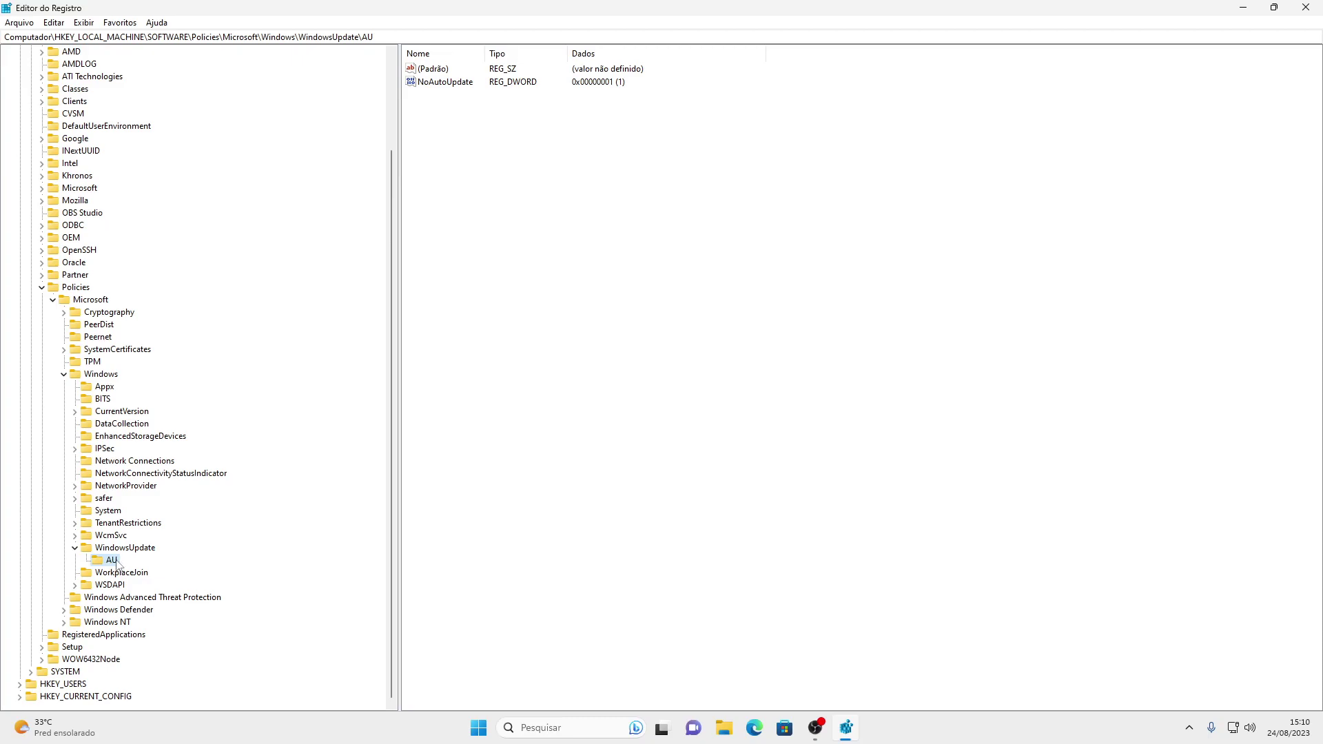
{"action": "right_click", "coordinate": [464, 130]}
{"action": "mouse_move", "coordinate": [535, 138]}
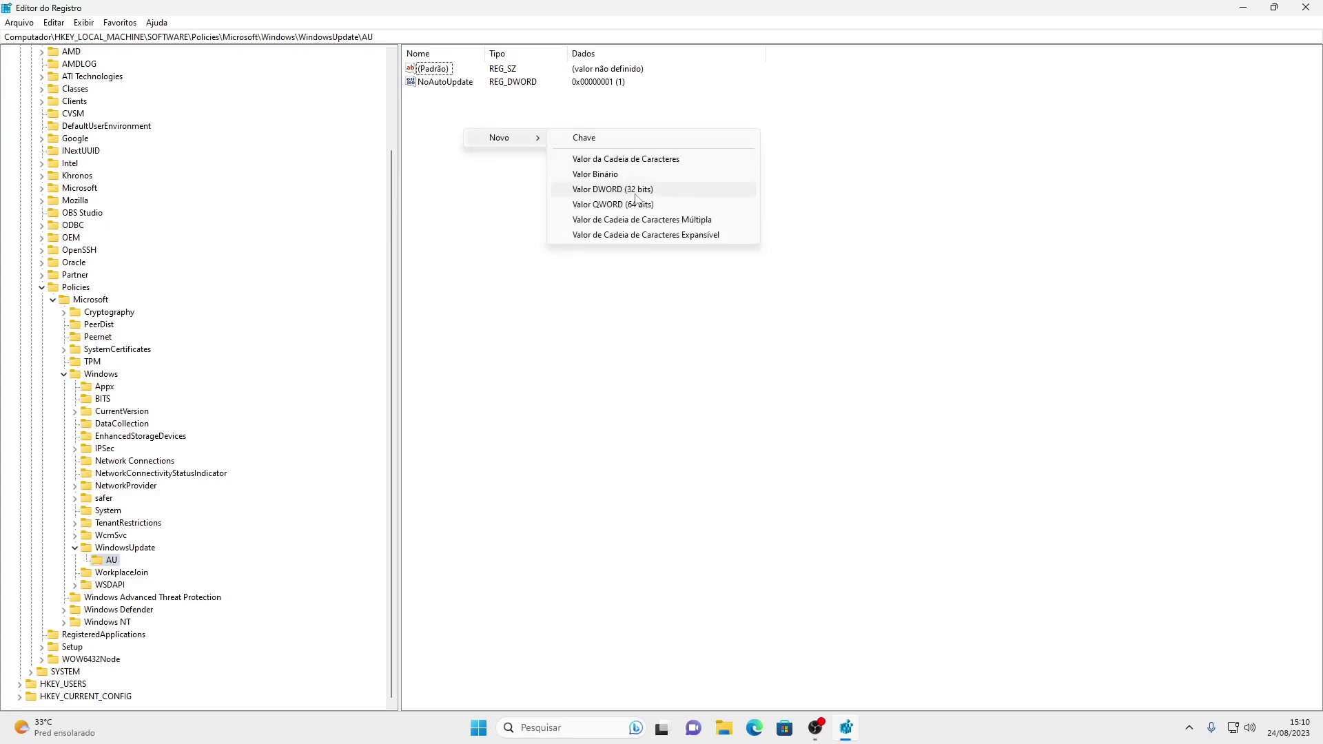
{"action": "left_click", "coordinate": [448, 122]}
Step: Review the NoAutoUpdate value data in the AU key, cancel without changes and close the Registry Editor
{"action": "left_click", "coordinate": [442, 83]}
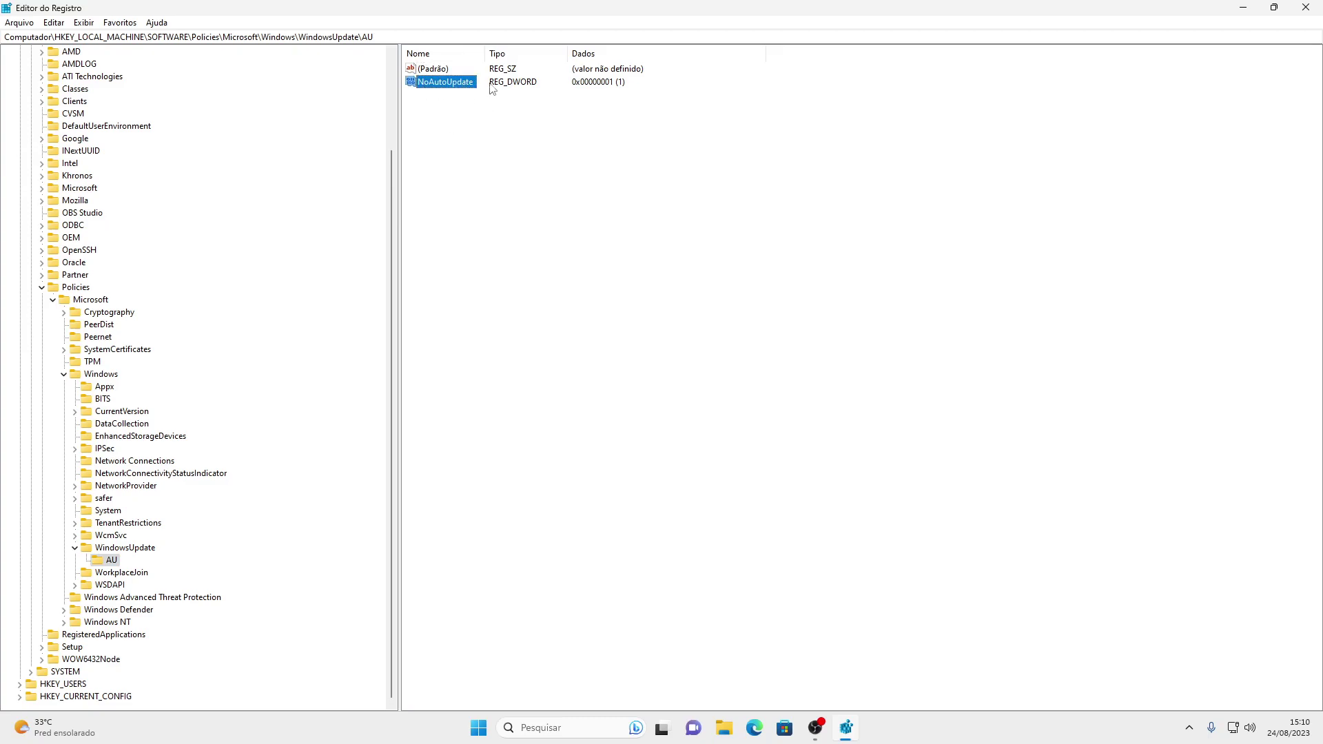
{"action": "double_click", "coordinate": [448, 83]}
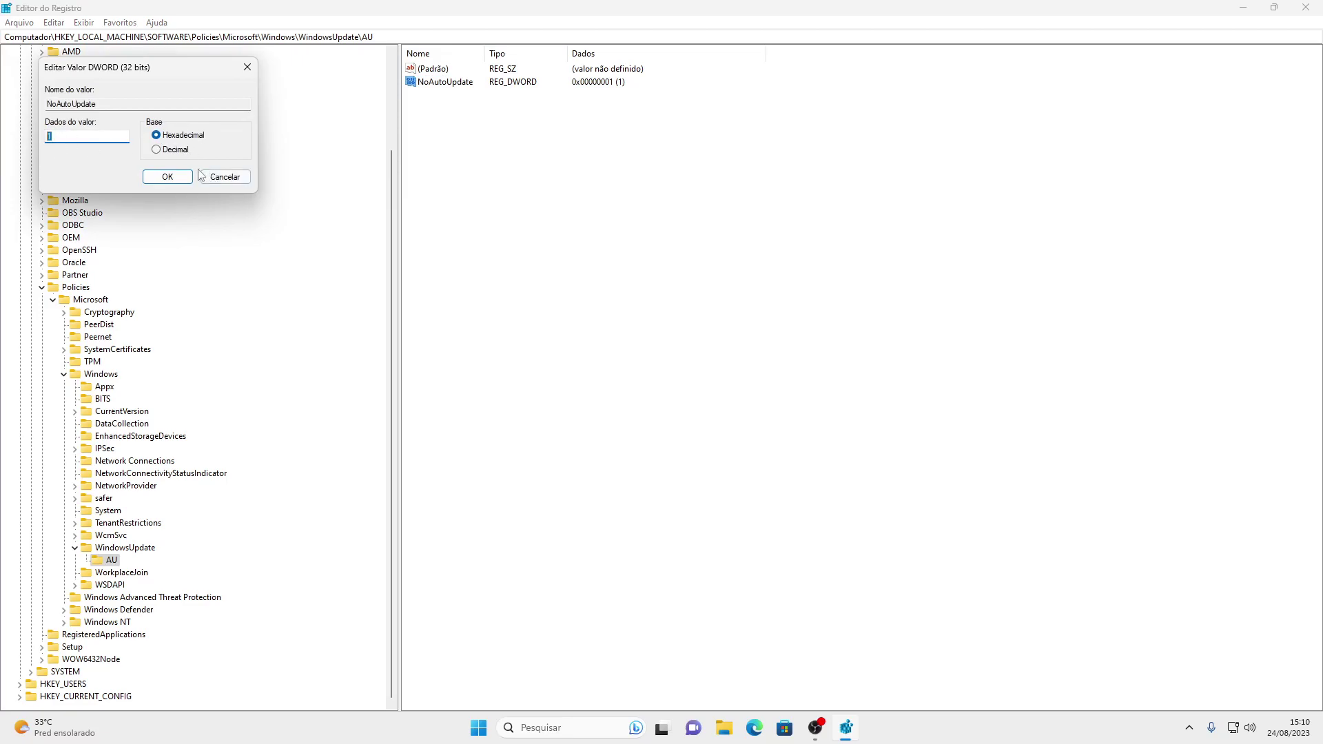
{"action": "left_click", "coordinate": [224, 177]}
{"action": "left_click", "coordinate": [1305, 7]}
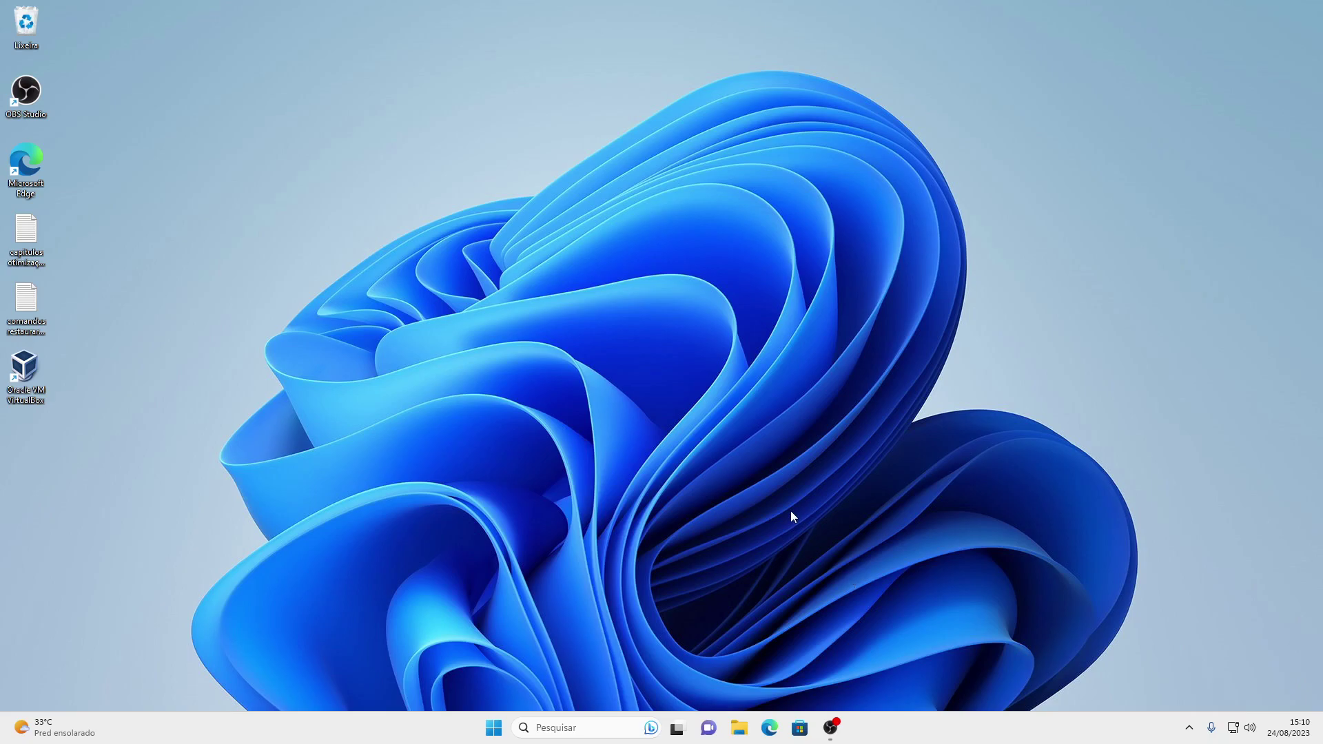
{"action": "left_click", "coordinate": [493, 727]}
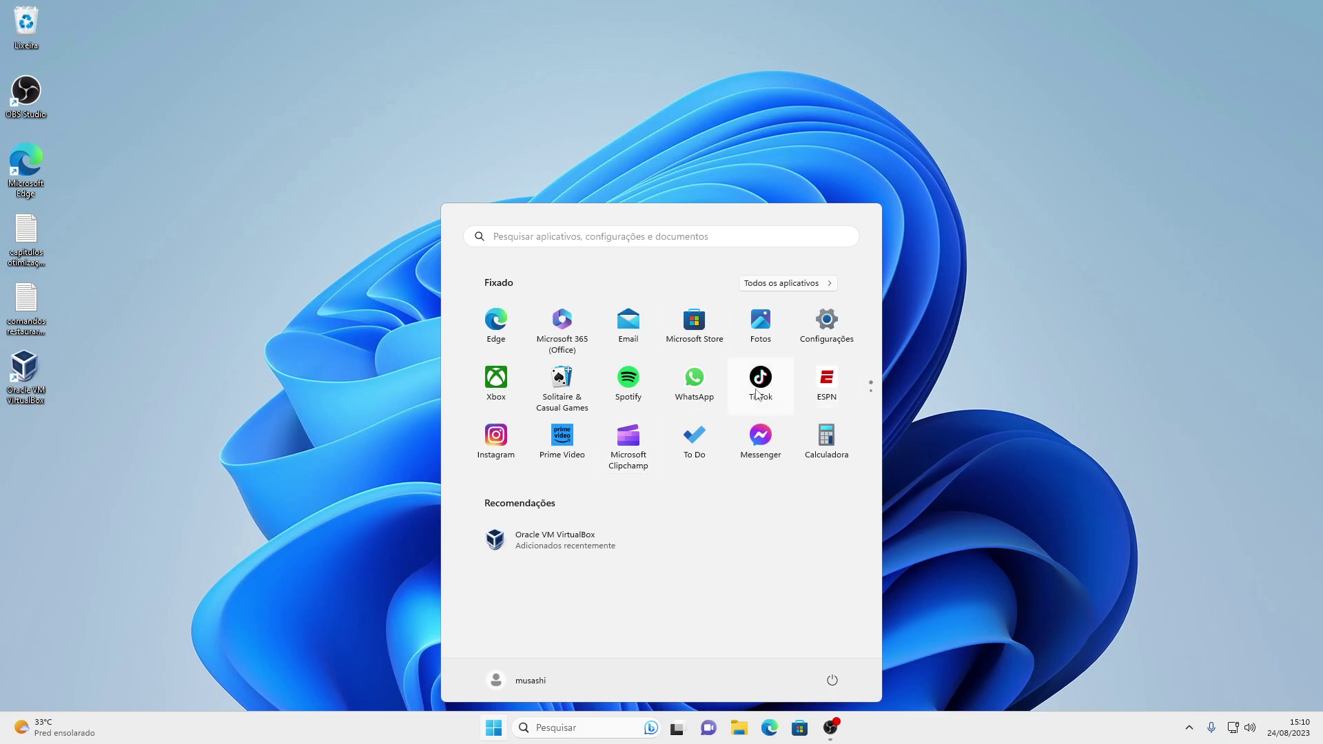
{"action": "left_click", "coordinate": [905, 317]}
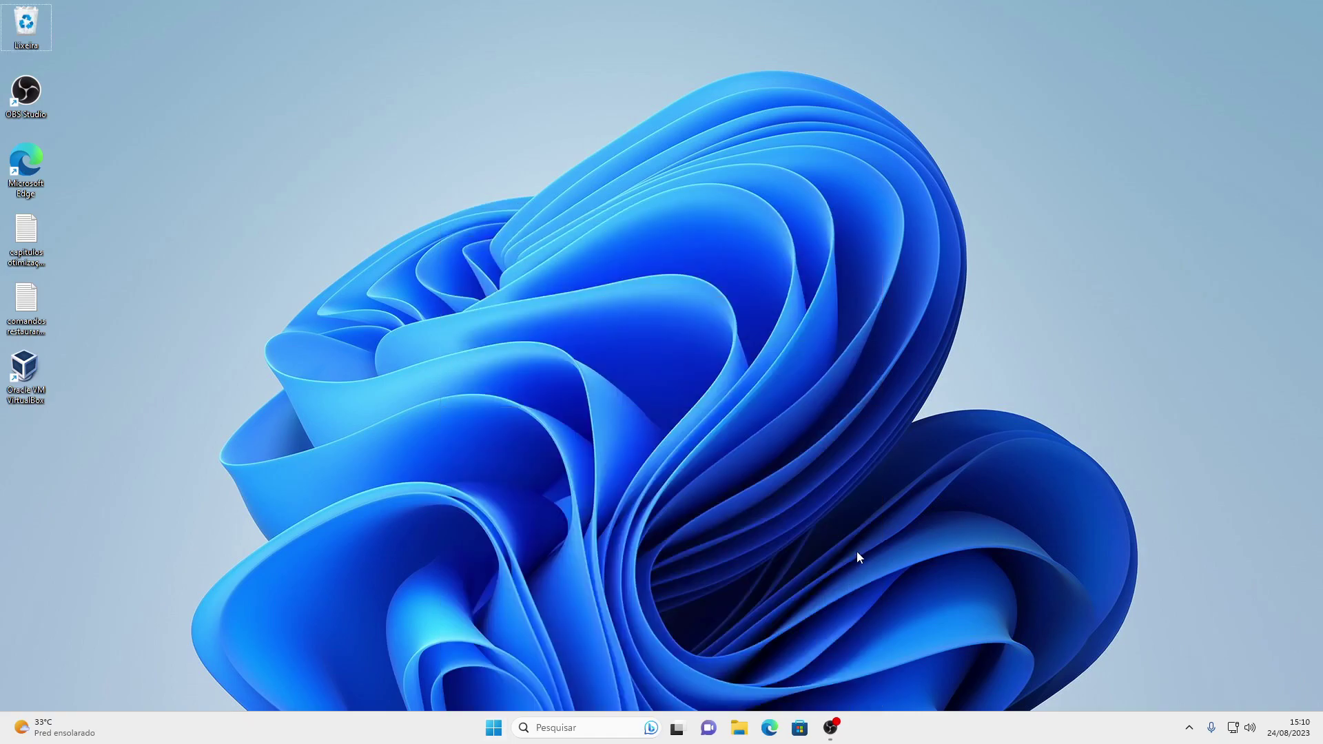